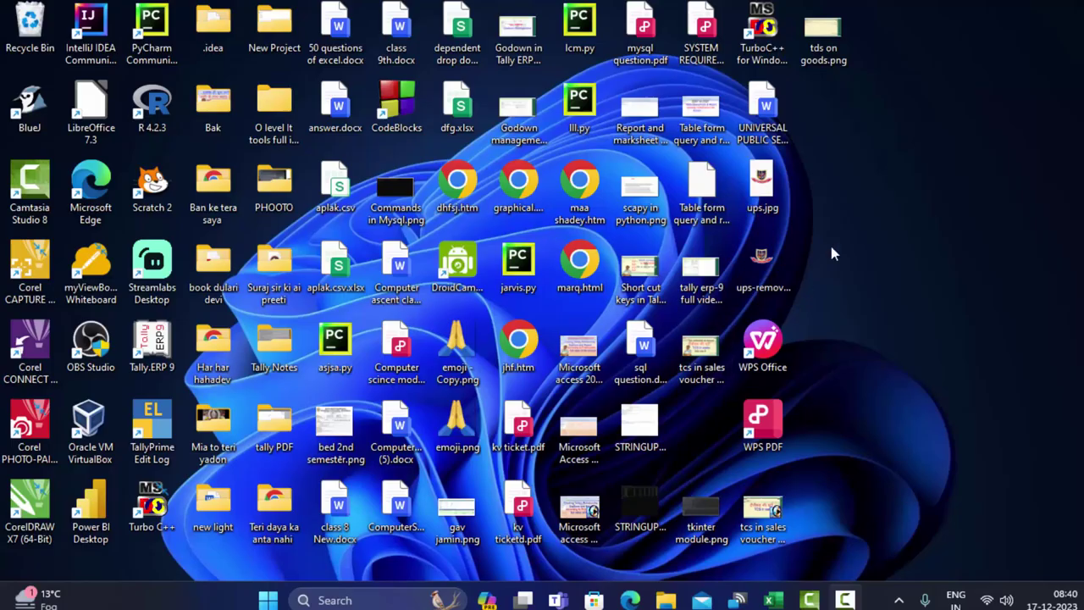
Refresh the desktop three times
{"action": "right_click", "coordinate": [889, 188]}
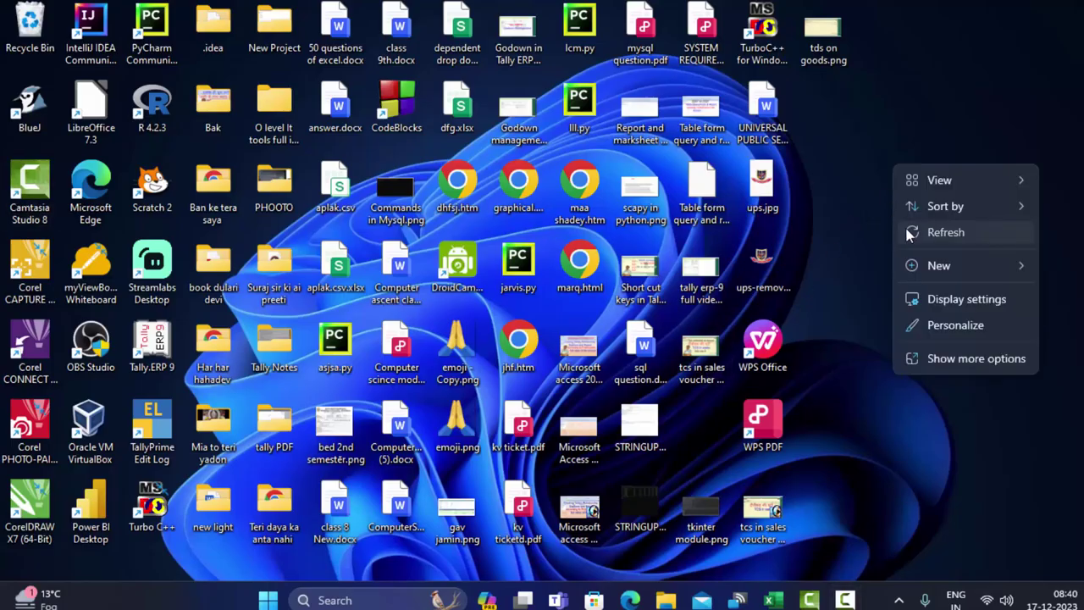
{"action": "left_click", "coordinate": [905, 231]}
{"action": "right_click", "coordinate": [906, 192]}
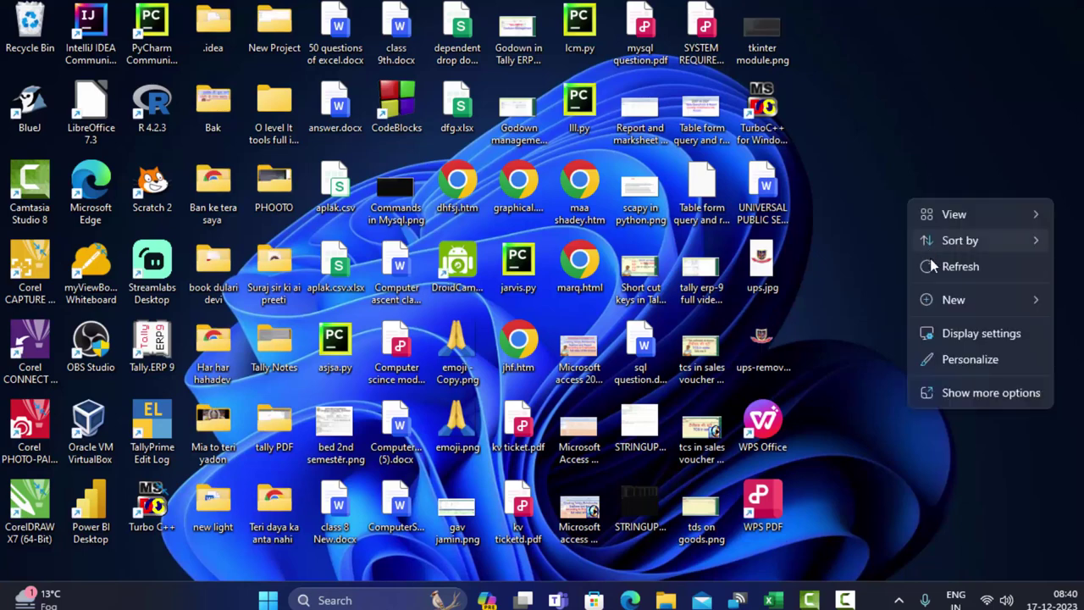
{"action": "left_click", "coordinate": [932, 263]}
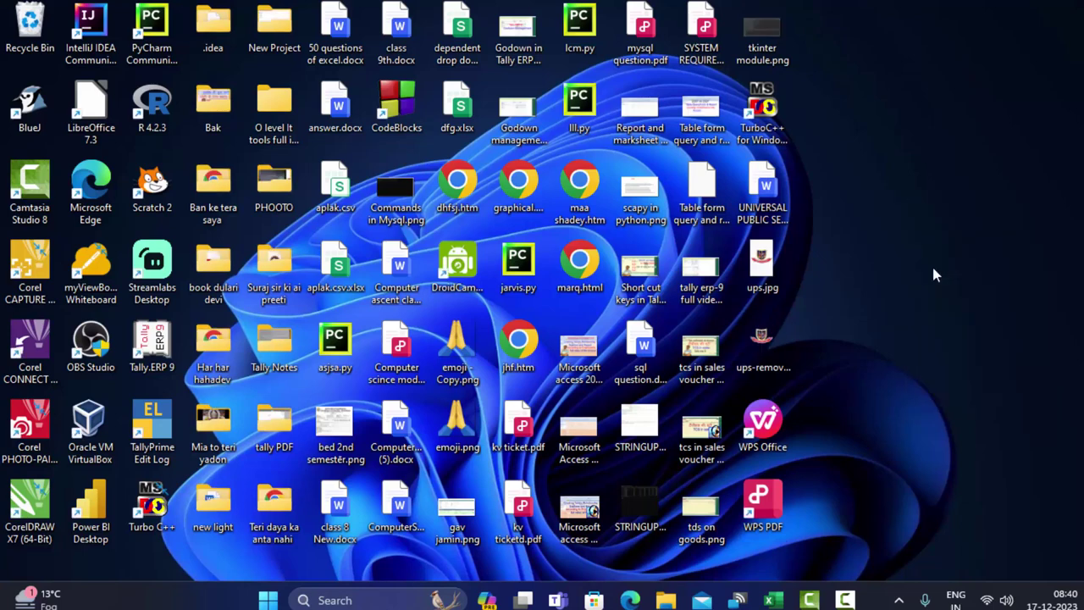
{"action": "right_click", "coordinate": [867, 147]}
{"action": "left_click", "coordinate": [917, 222]}
Bring Book1 back and make the product table's header row B3:E3 yellow and bold
{"action": "left_click", "coordinate": [772, 600]}
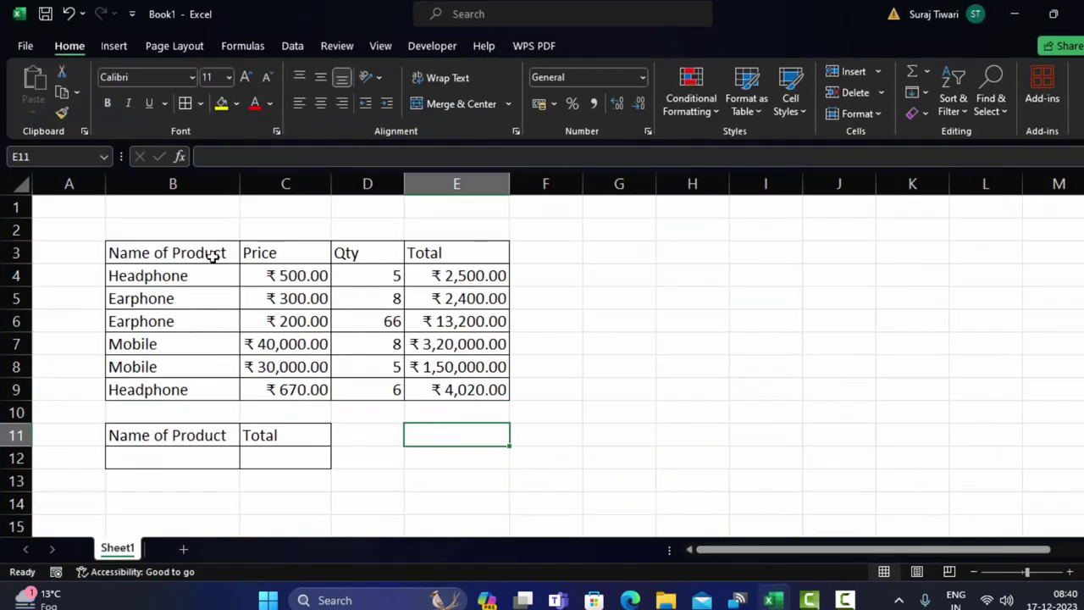
{"action": "mouse_move", "coordinate": [212, 257]}
{"action": "left_mouse_down"}
{"action": "mouse_move", "coordinate": [474, 262]}
{"action": "mouse_move", "coordinate": [453, 254]}
{"action": "left_mouse_up"}
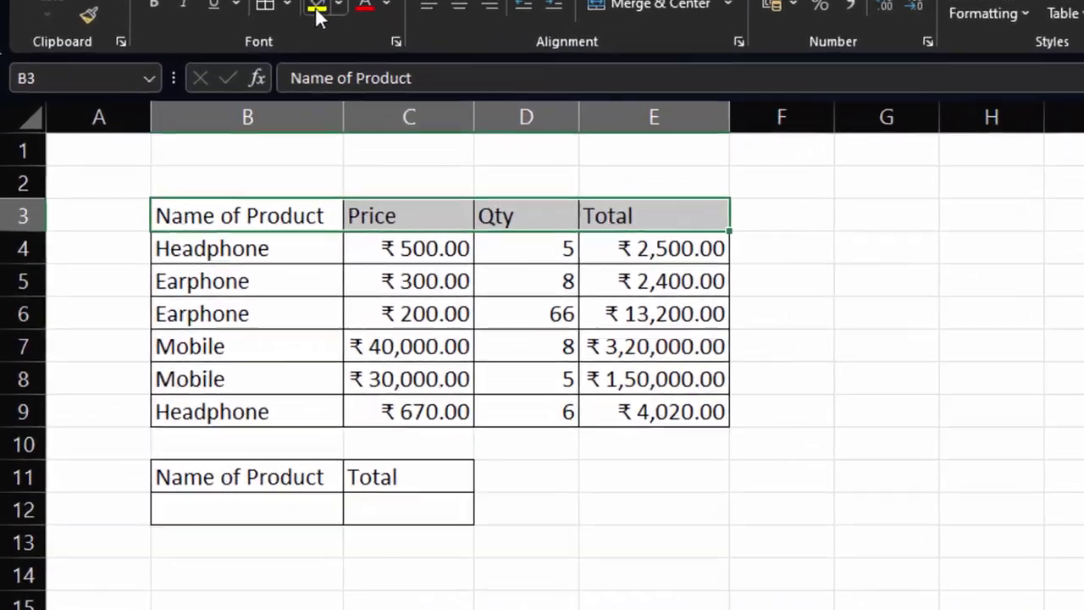
{"action": "left_click", "coordinate": [221, 103]}
{"action": "left_click_drag", "start_coordinate": [372, 189], "coordinate": [744, 183]}
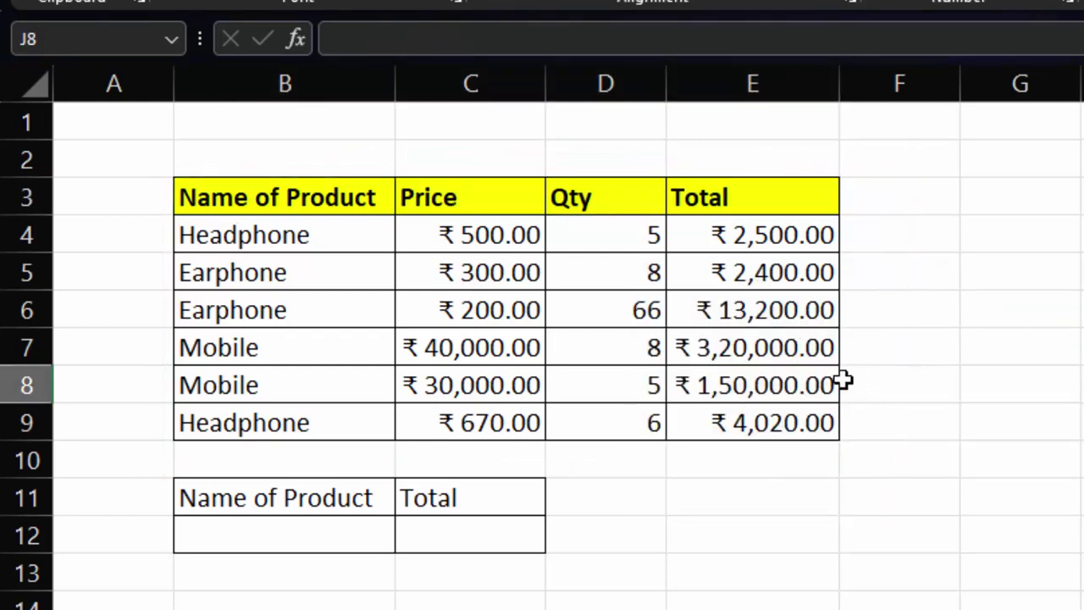
Fill the Name of Product and Total headings in B11:C11 orange
{"action": "left_click_drag", "start_coordinate": [339, 497], "coordinate": [408, 496]}
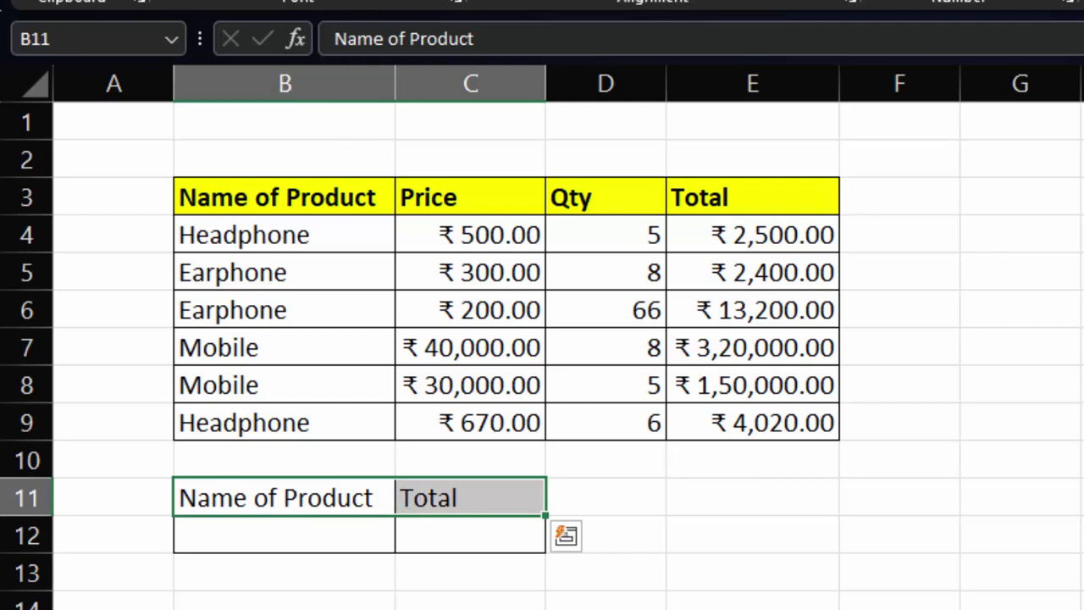
{"action": "key", "text": "alt+h"}
{"action": "key", "text": "h"}
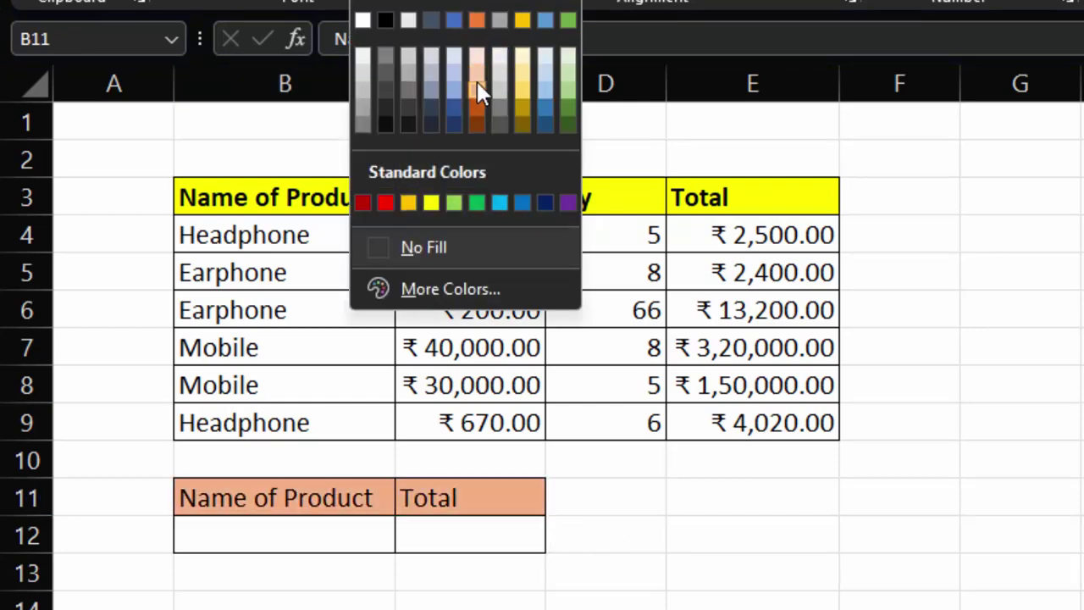
{"action": "left_click", "coordinate": [479, 91]}
{"action": "left_click_drag", "start_coordinate": [763, 235], "coordinate": [765, 413]}
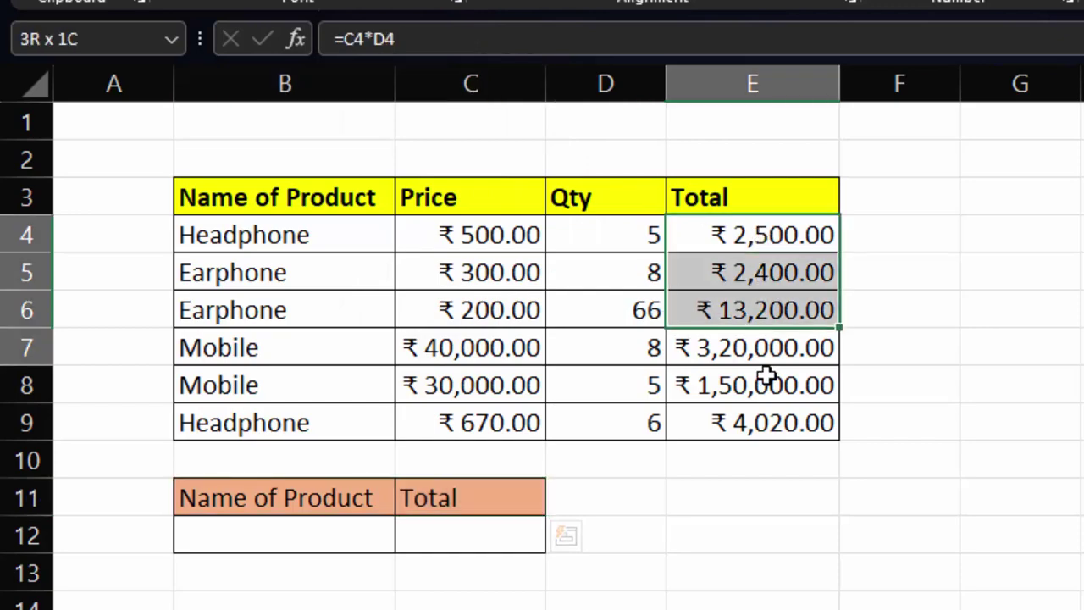
{"action": "left_click", "coordinate": [336, 542]}
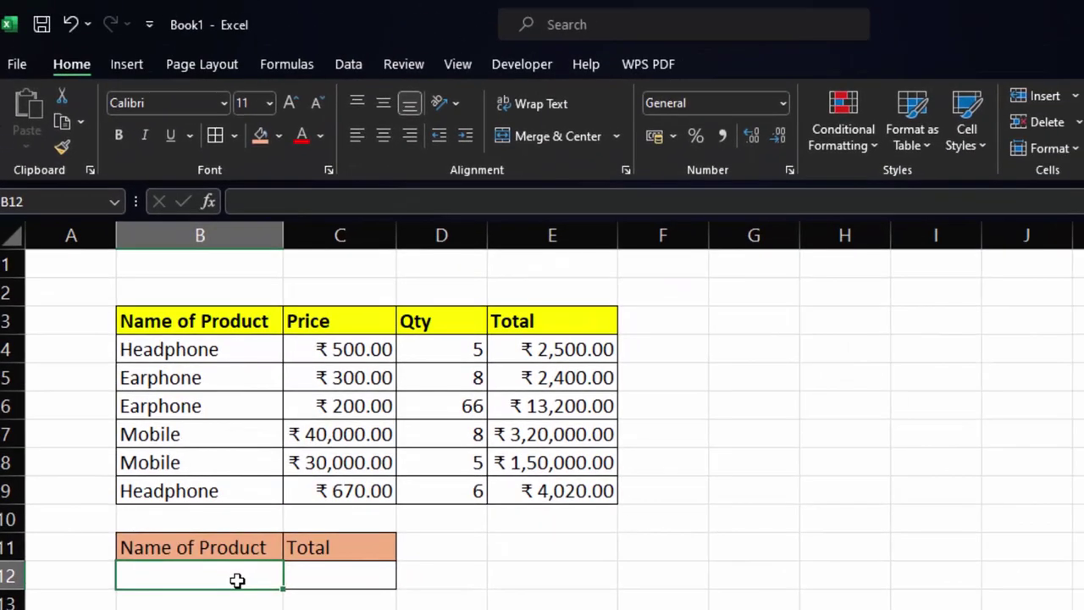
Give B12 a data-validation List whose source is the product names $B$4:$B$9
{"action": "left_click", "coordinate": [346, 65]}
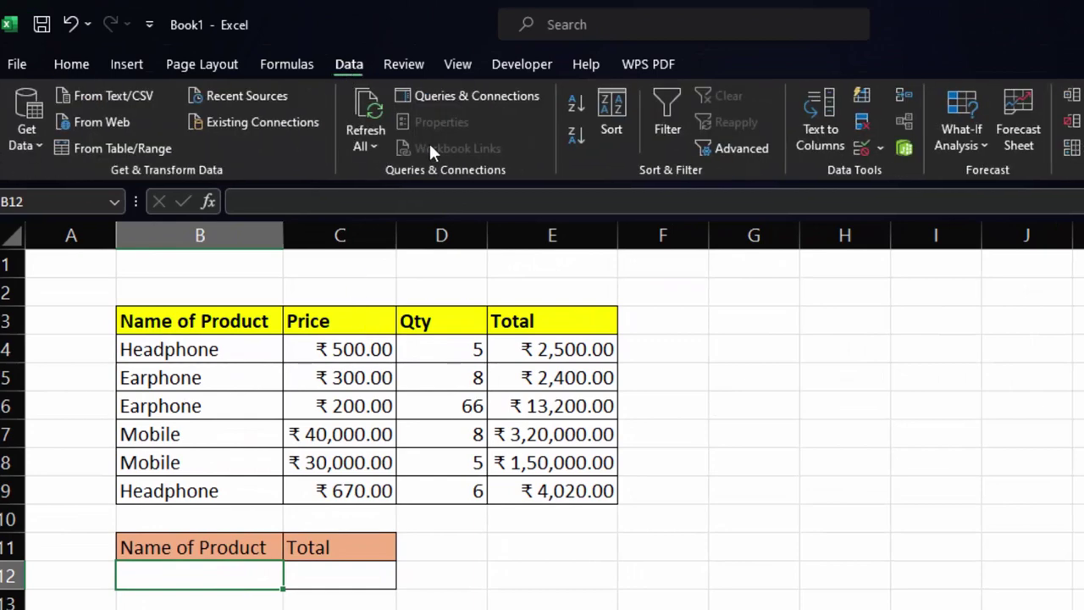
{"action": "left_click", "coordinate": [879, 144]}
{"action": "left_click", "coordinate": [886, 174]}
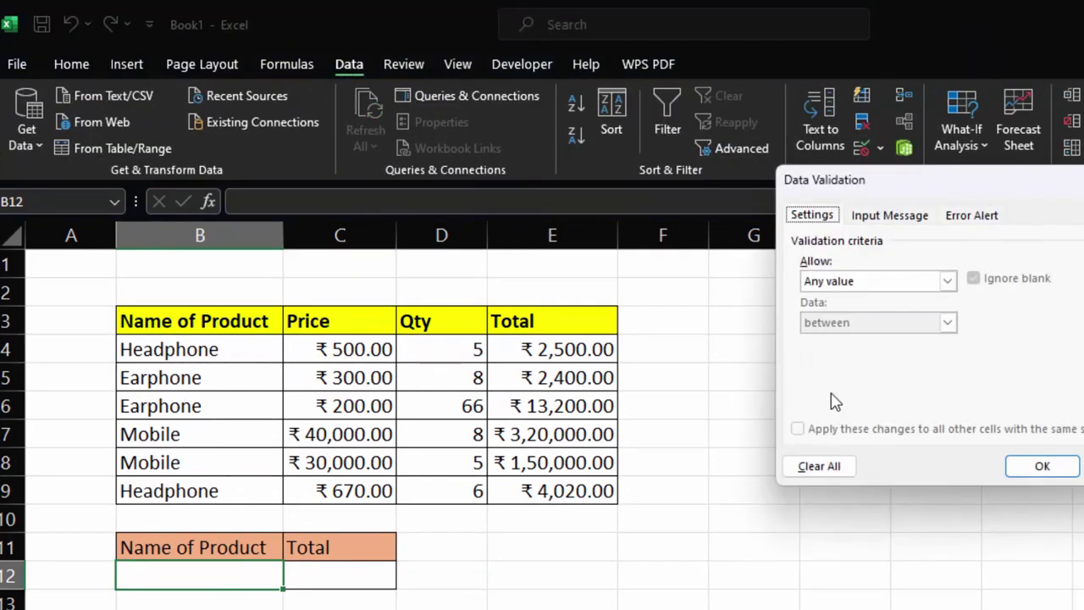
{"action": "left_click", "coordinate": [947, 282]}
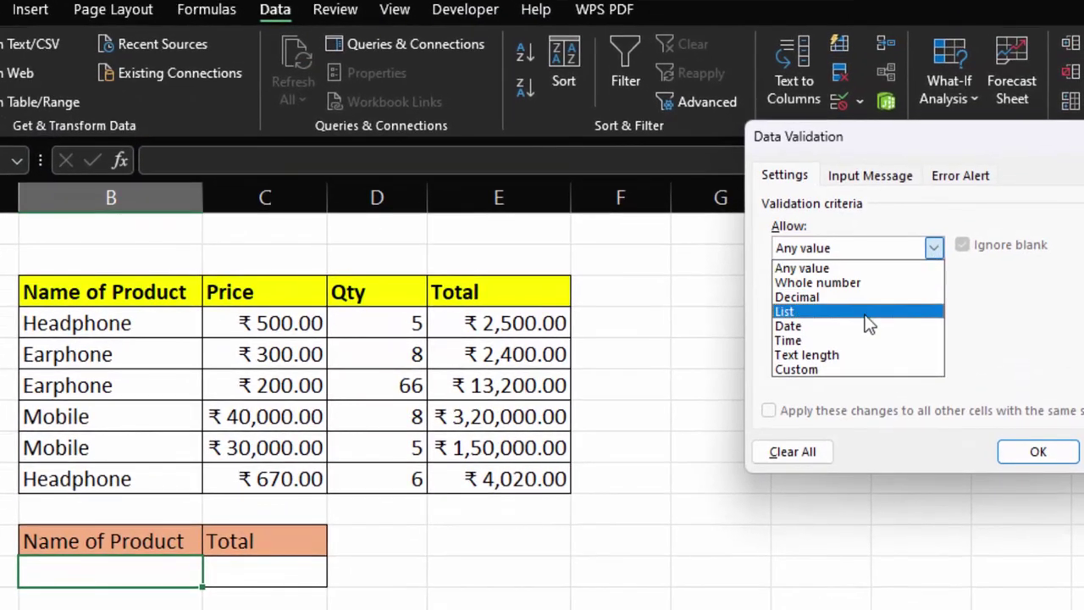
{"action": "left_click", "coordinate": [821, 312]}
{"action": "left_click", "coordinate": [811, 339]}
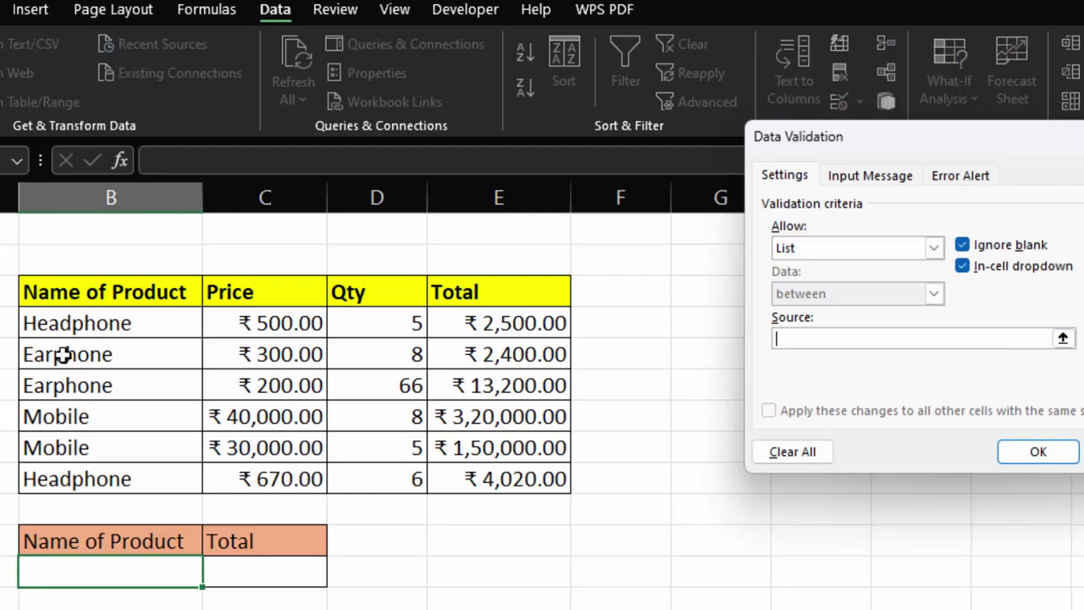
{"action": "left_click_drag", "start_coordinate": [79, 323], "coordinate": [89, 477]}
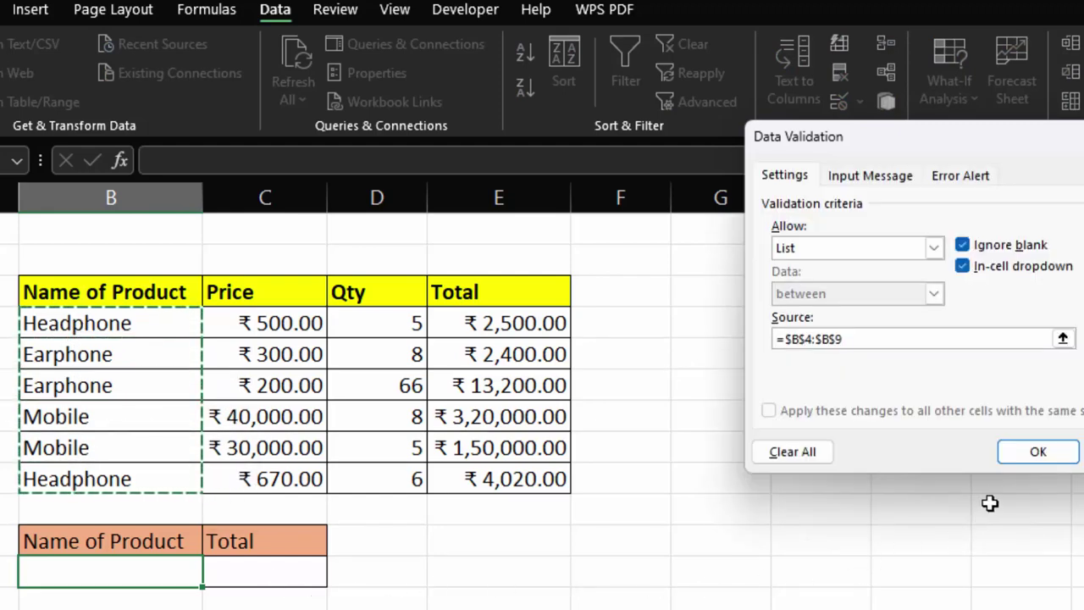
{"action": "left_click", "coordinate": [1039, 451]}
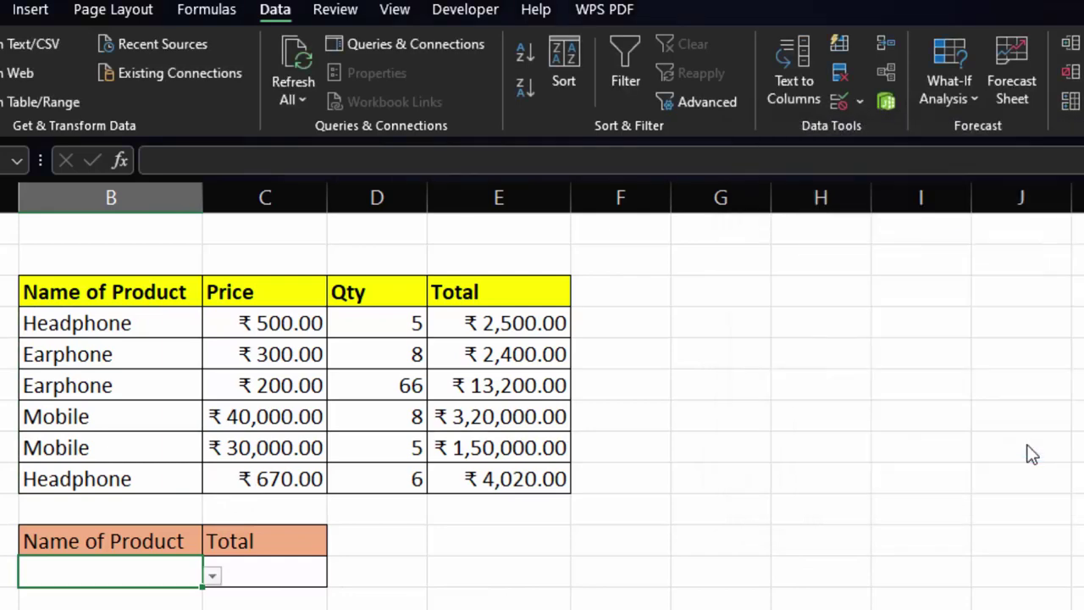
Test the new product dropdown, closing it without choosing a product
{"action": "left_click", "coordinate": [214, 578]}
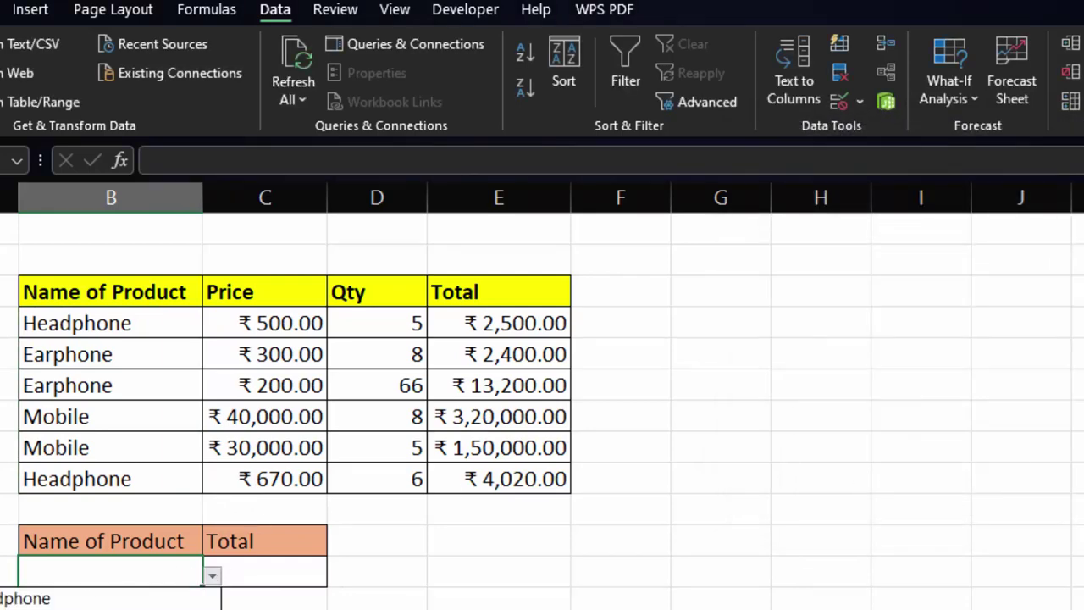
{"action": "left_click", "coordinate": [210, 578]}
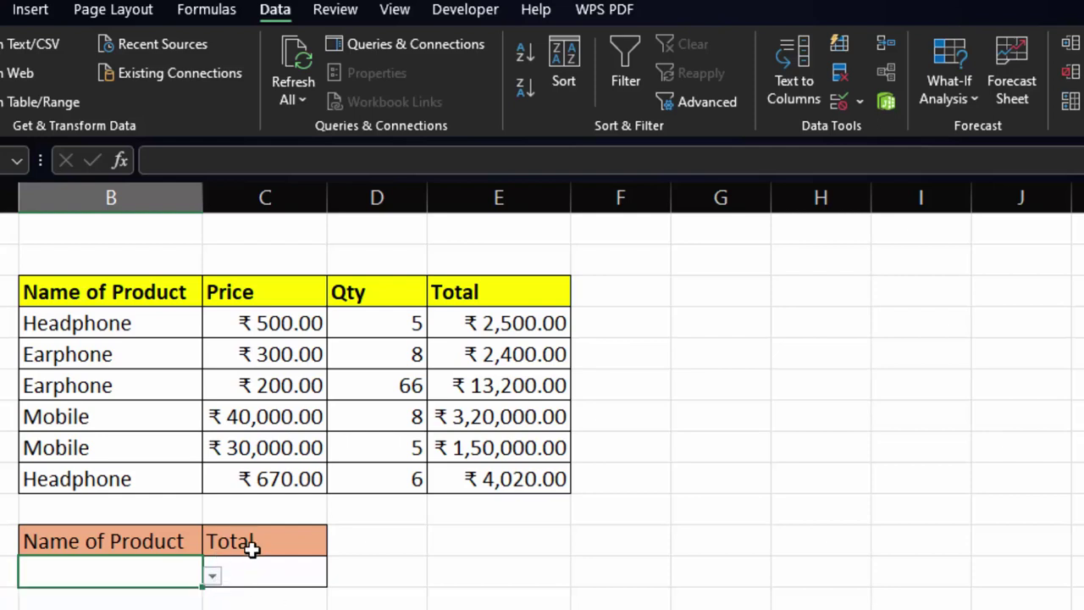
{"action": "left_click", "coordinate": [262, 574]}
Enter =DSUM(B3:E9,E3,B11:B12) in C12, summing the Total column for the chosen product
{"action": "type", "text": "="}
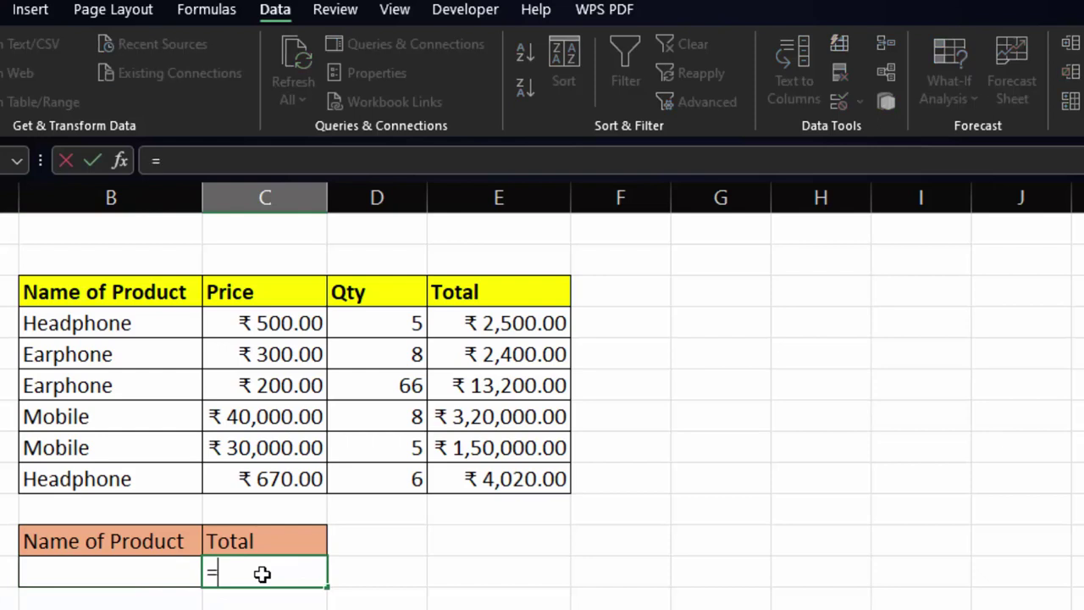
{"action": "type", "text": "dsu"}
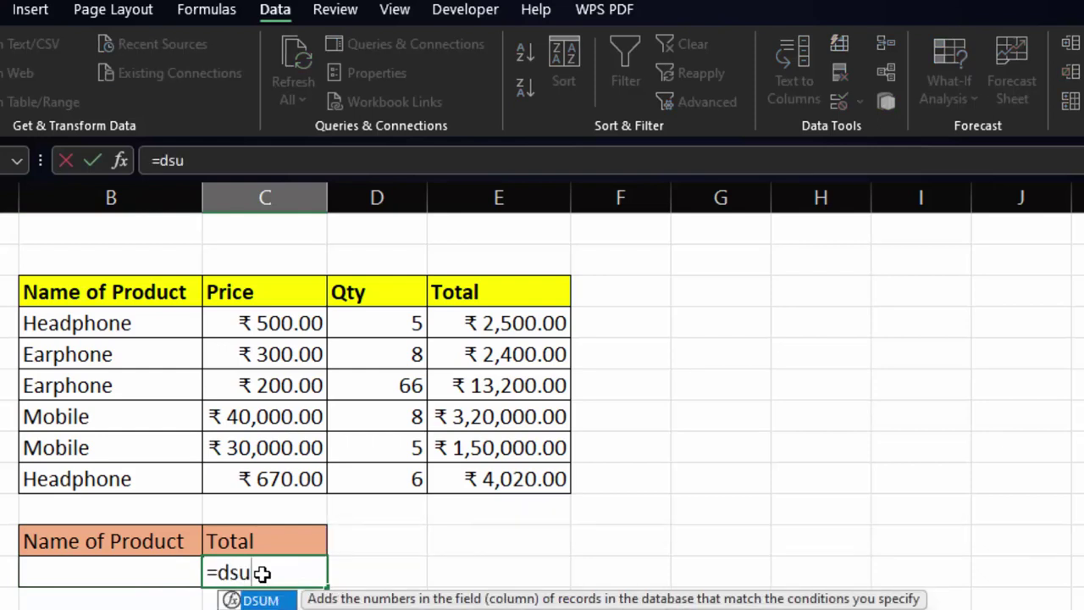
{"action": "key", "text": "Tab"}
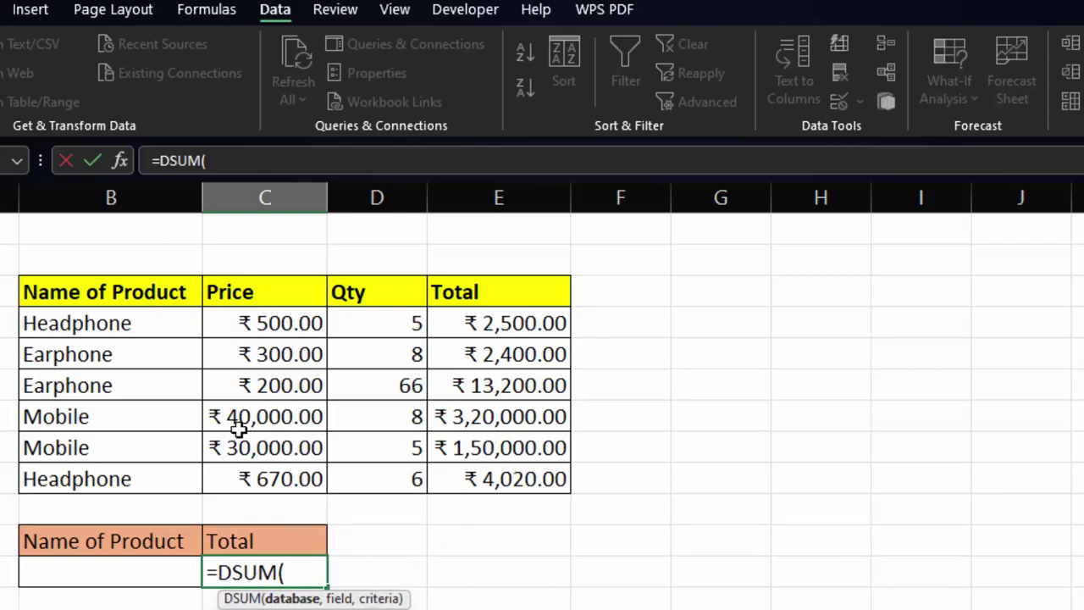
{"action": "left_click_drag", "start_coordinate": [93, 288], "coordinate": [532, 495]}
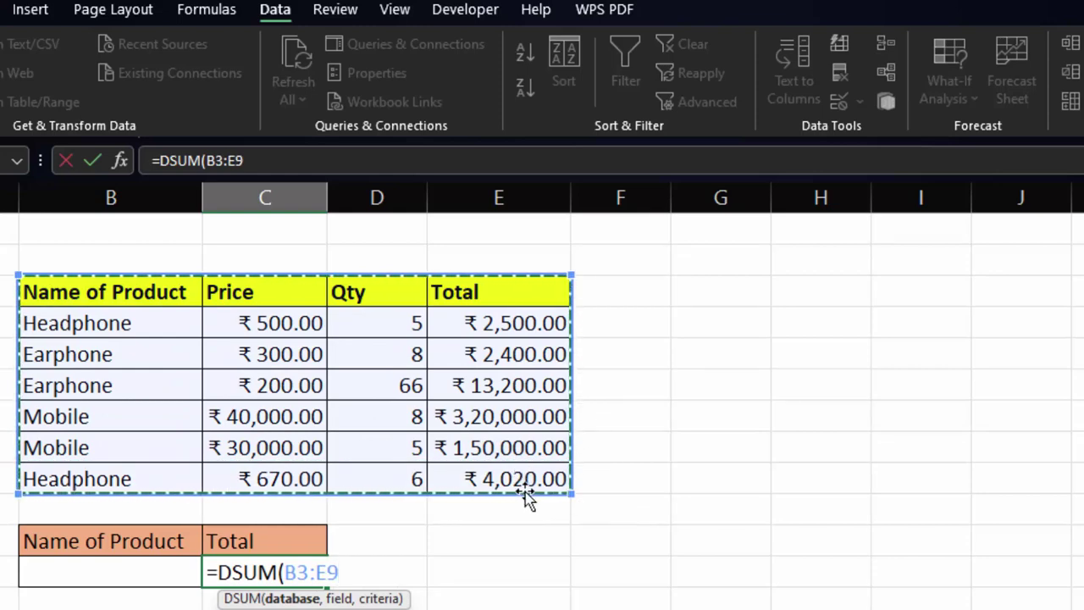
{"action": "type", "text": ","}
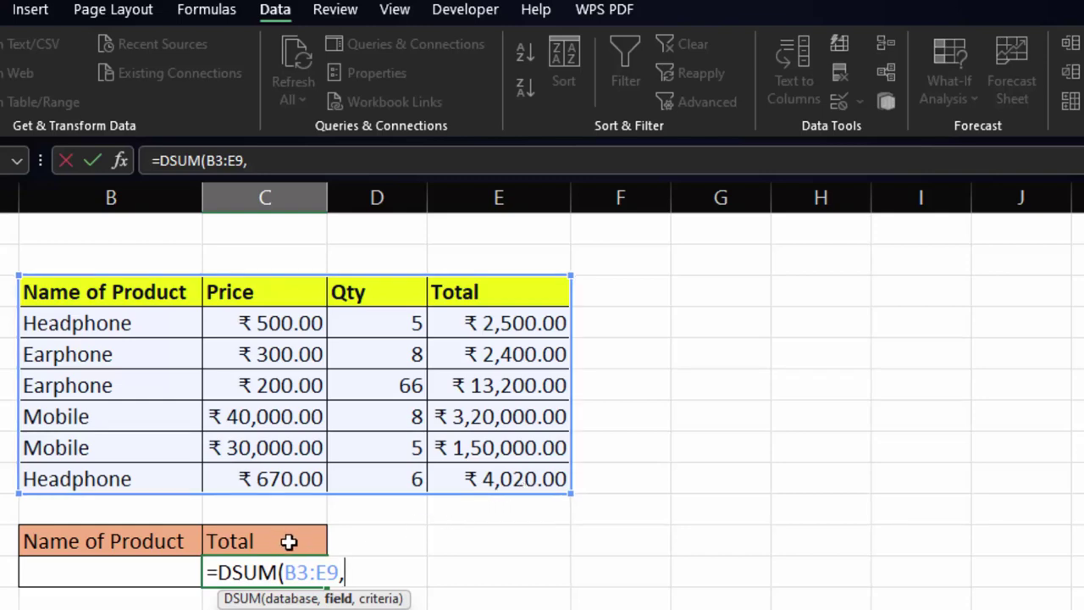
{"action": "left_click", "coordinate": [502, 301]}
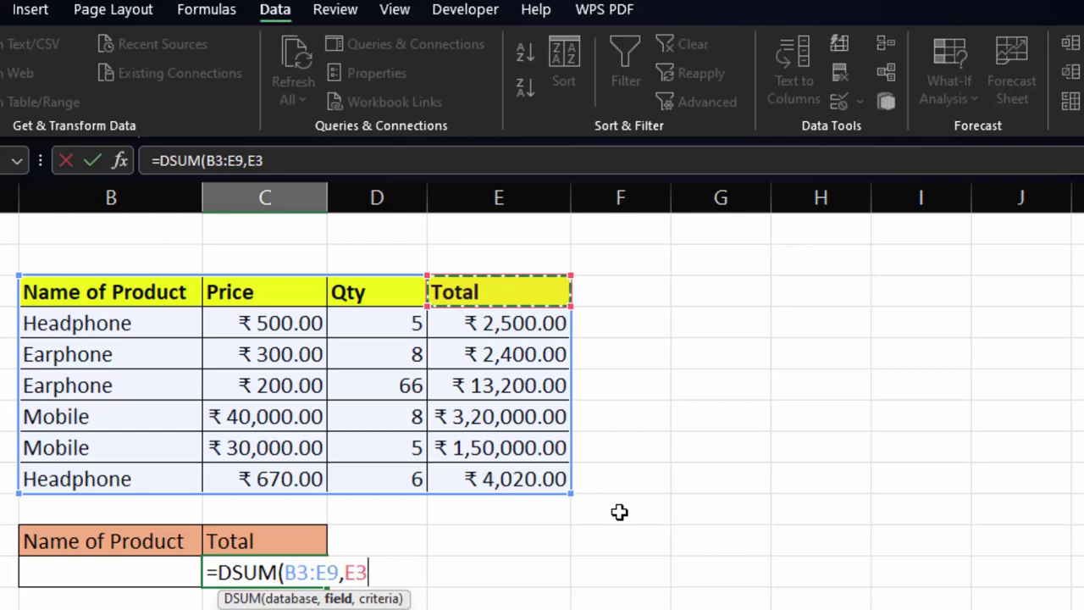
{"action": "type", "text": ","}
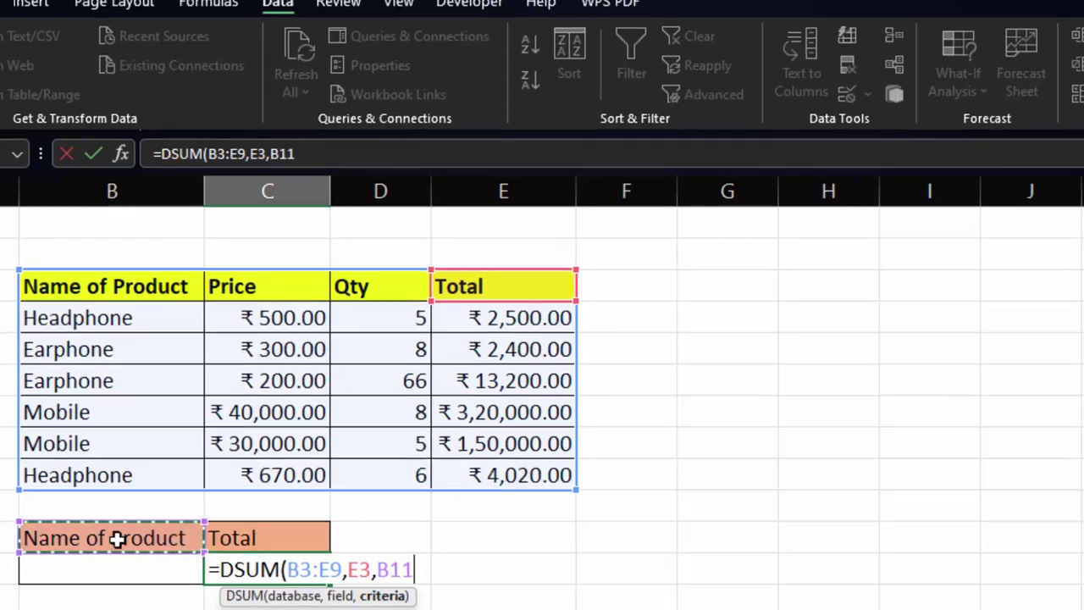
{"action": "left_click_drag", "start_coordinate": [116, 543], "coordinate": [116, 572]}
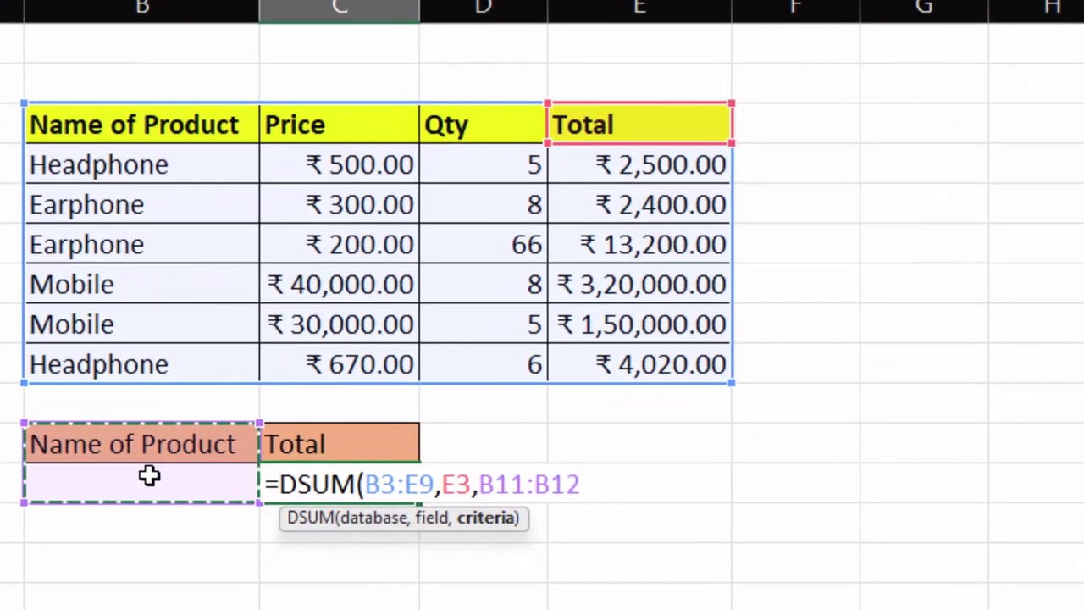
{"action": "type", "text": ")"}
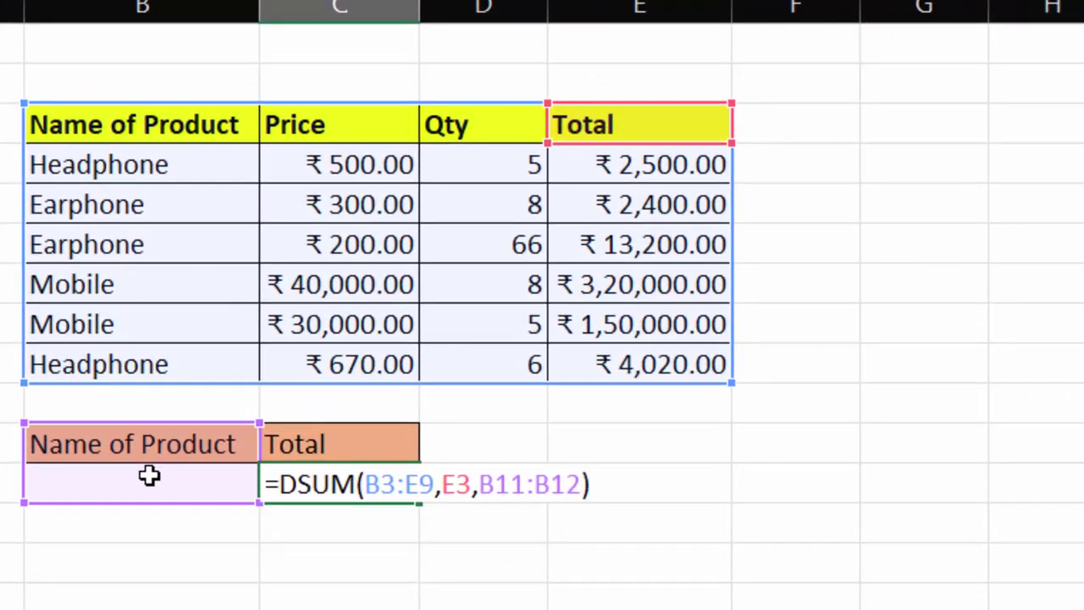
{"action": "key", "text": "Return"}
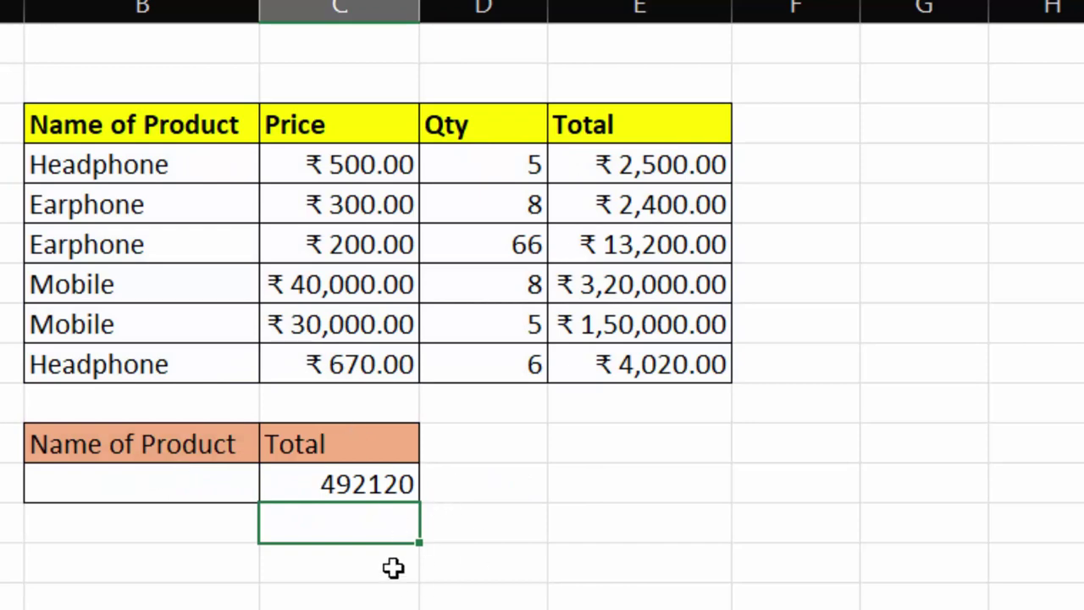
Choose Headphone from the B12 product dropdown, giving a DSUM total of 6520
{"action": "left_click", "coordinate": [103, 492]}
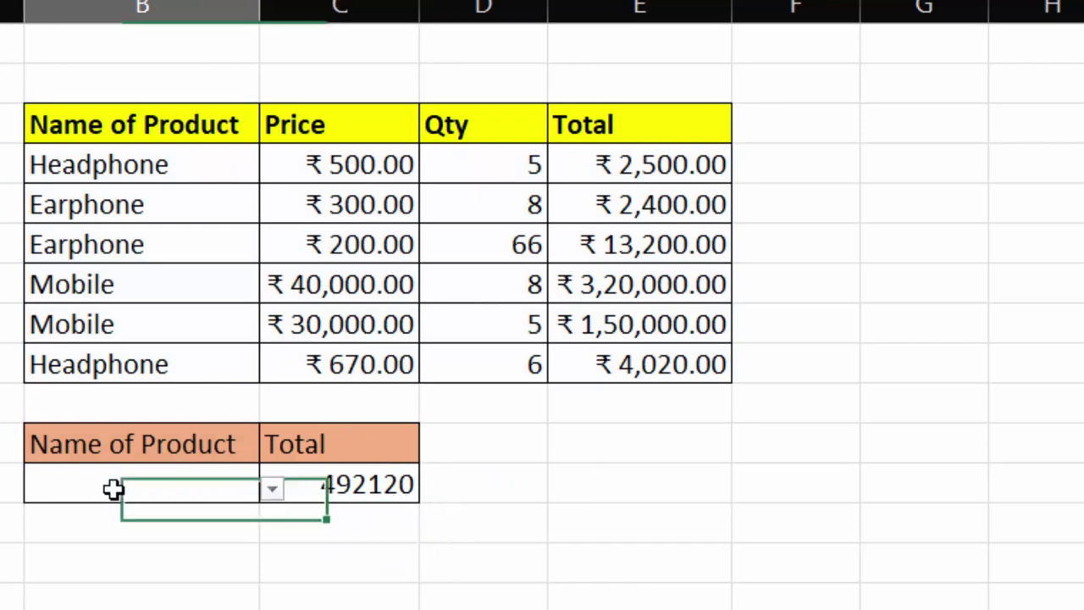
{"action": "left_click", "coordinate": [274, 493]}
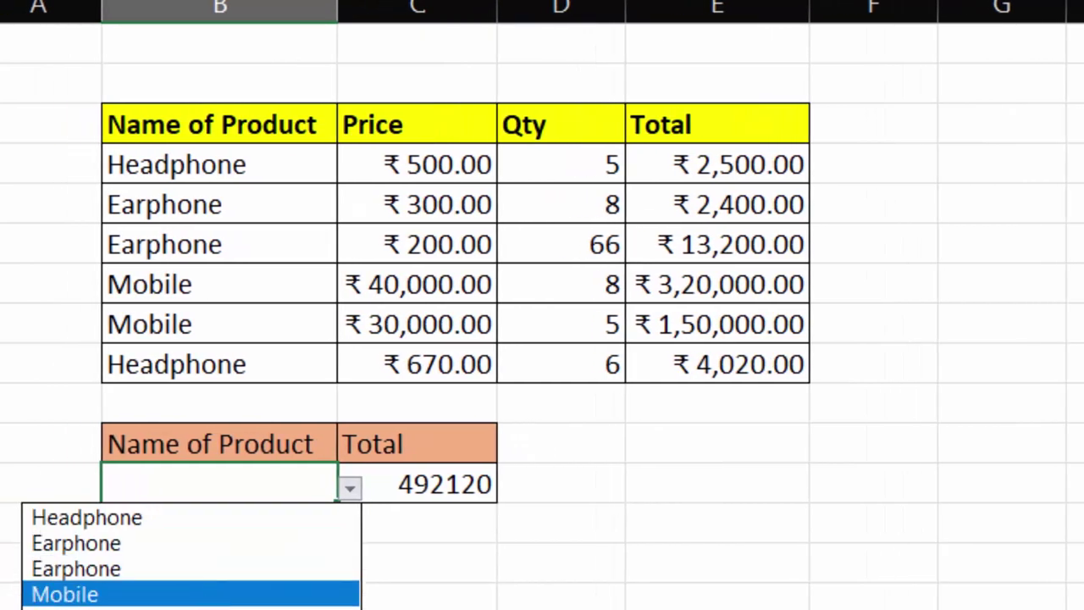
{"action": "left_click", "coordinate": [85, 517]}
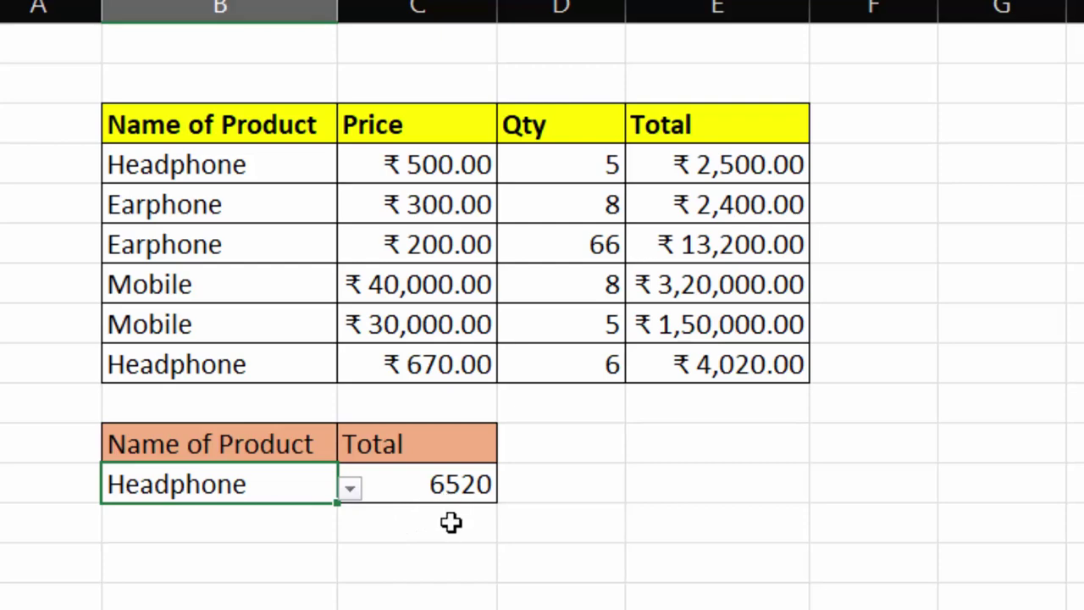
{"action": "left_click", "coordinate": [631, 527]}
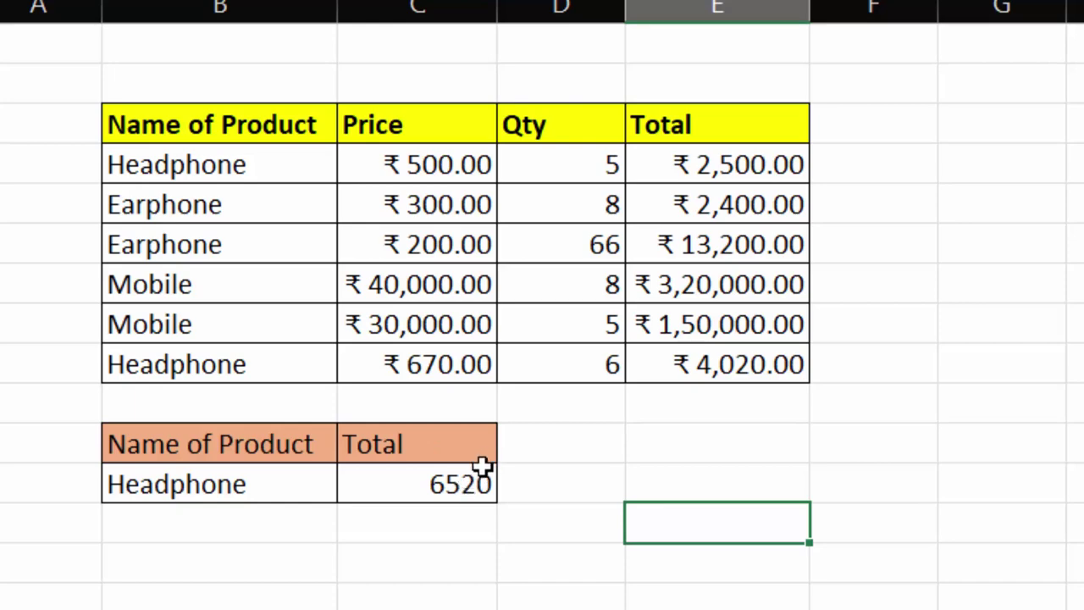
{"action": "left_click_drag", "start_coordinate": [260, 174], "coordinate": [689, 167]}
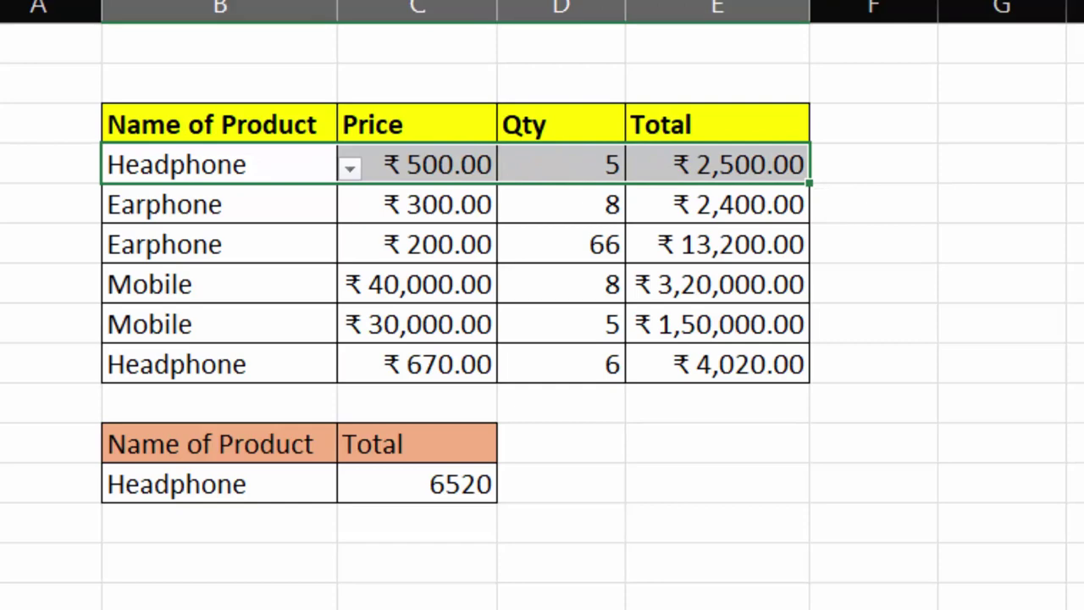
Fill both Headphone rows of the product table light orange
{"action": "left_click", "coordinate": [428, 2]}
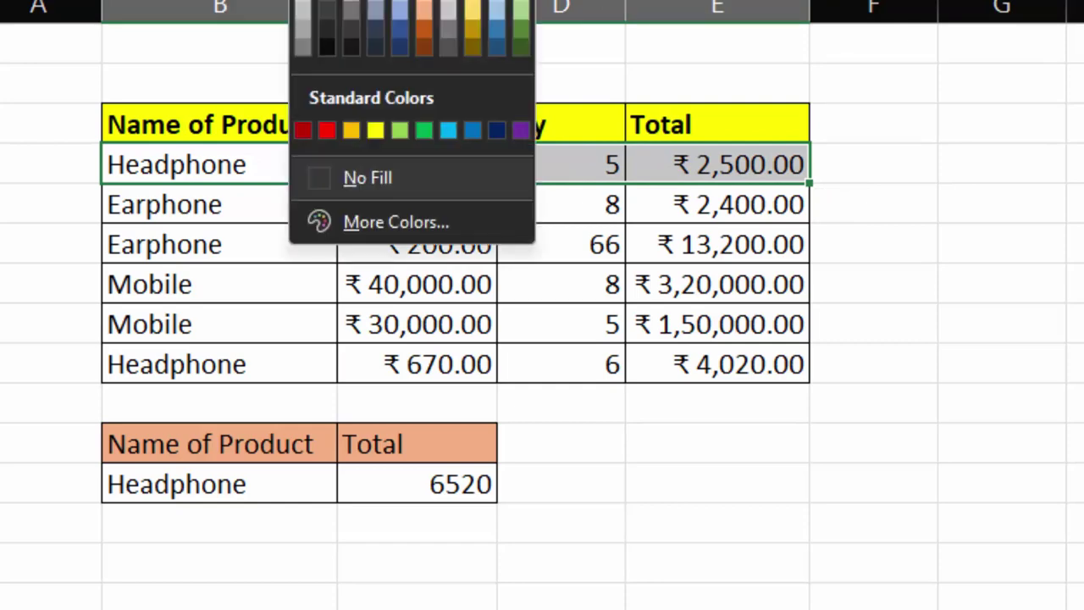
{"action": "left_click", "coordinate": [427, 3]}
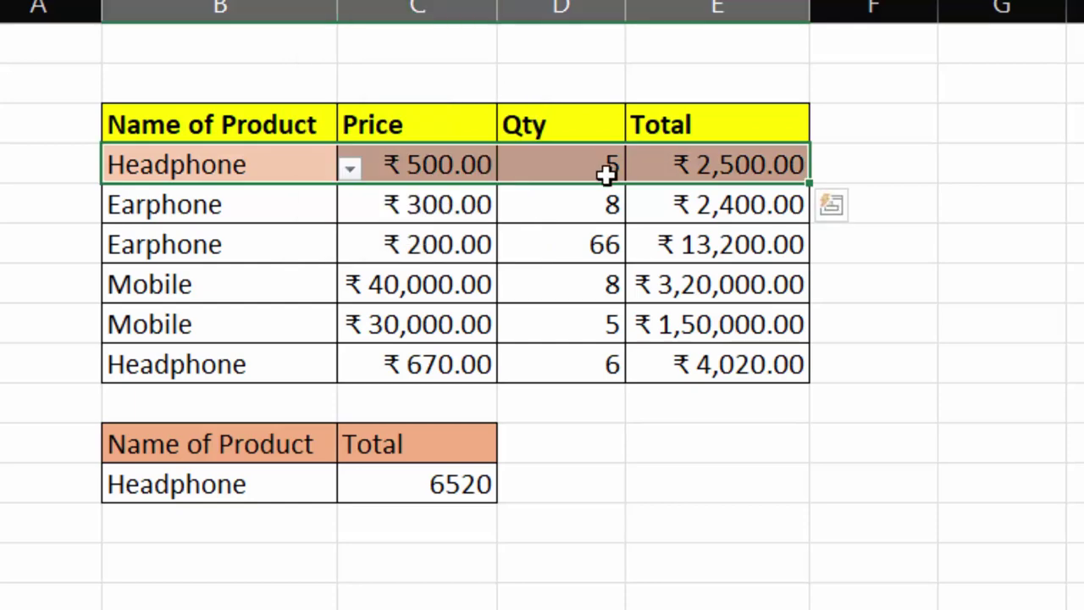
{"action": "left_click", "coordinate": [602, 224]}
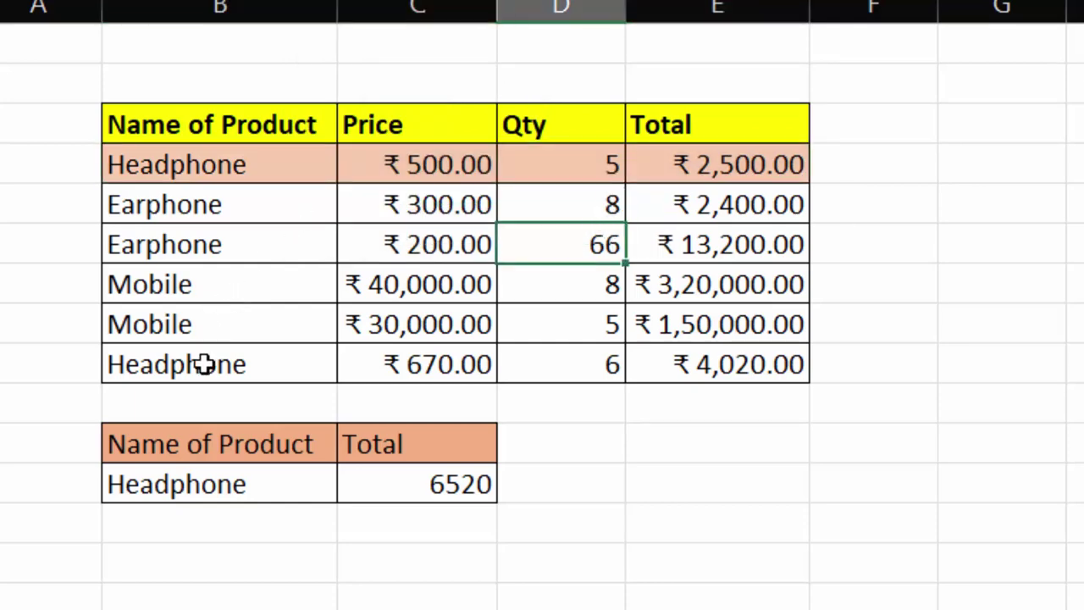
{"action": "left_click_drag", "start_coordinate": [206, 364], "coordinate": [677, 358]}
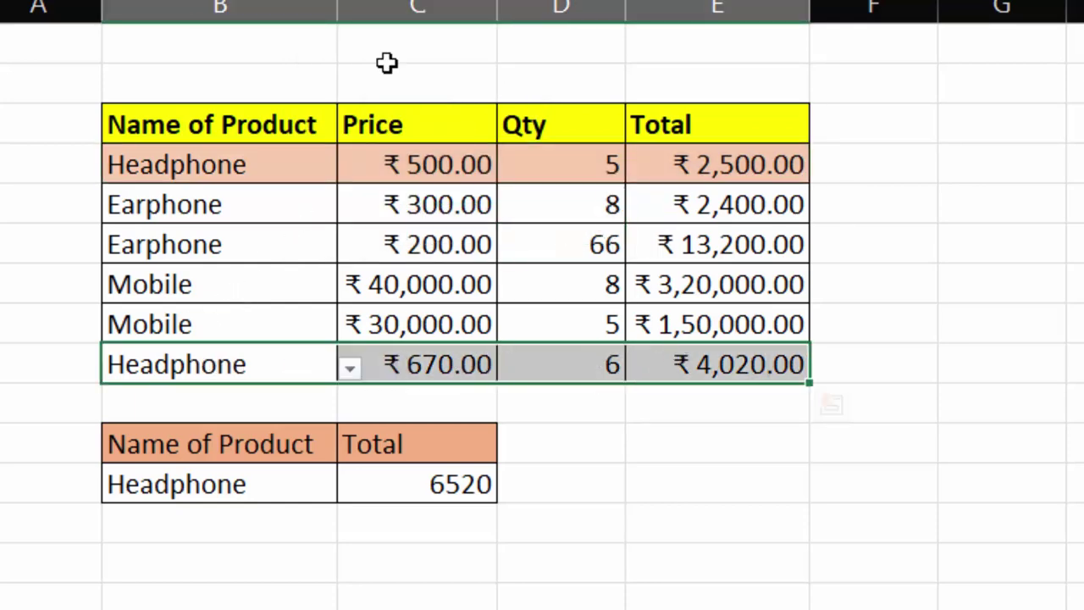
{"action": "left_click", "coordinate": [939, 316]}
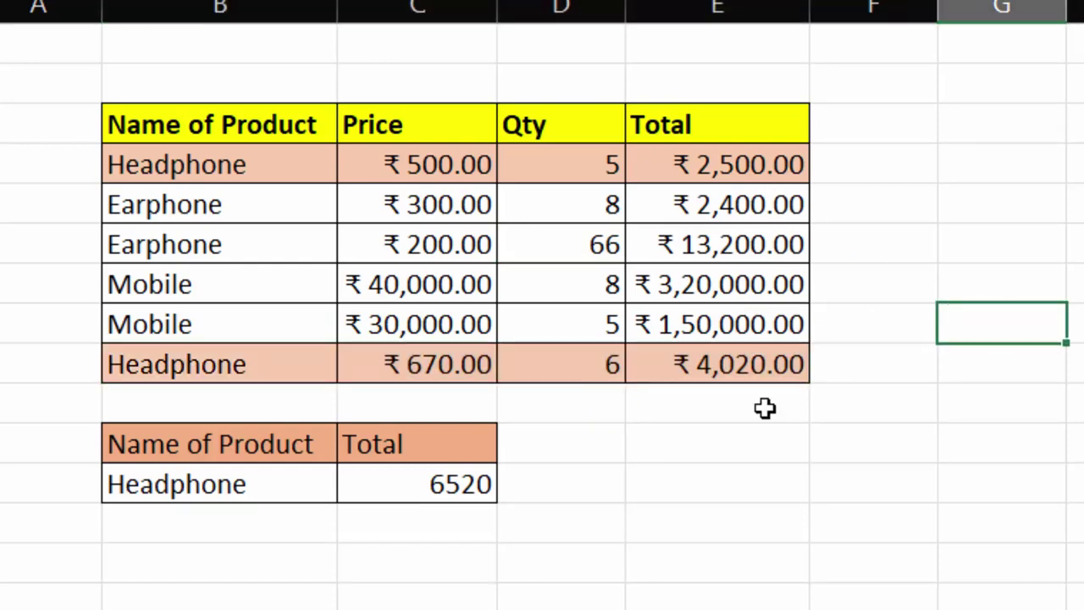
Enter =E4+E9 in G5 to confirm the Headphone total of ₹6,520.00
{"action": "left_click", "coordinate": [987, 208]}
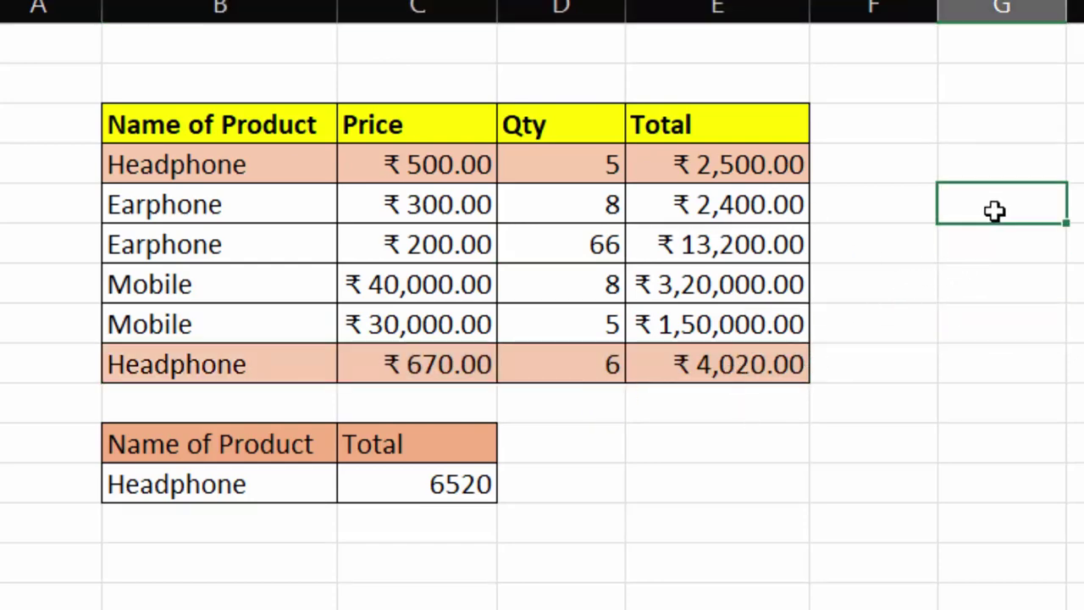
{"action": "type", "text": "="}
{"action": "type", "text": "sum"}
{"action": "key", "text": "Tab"}
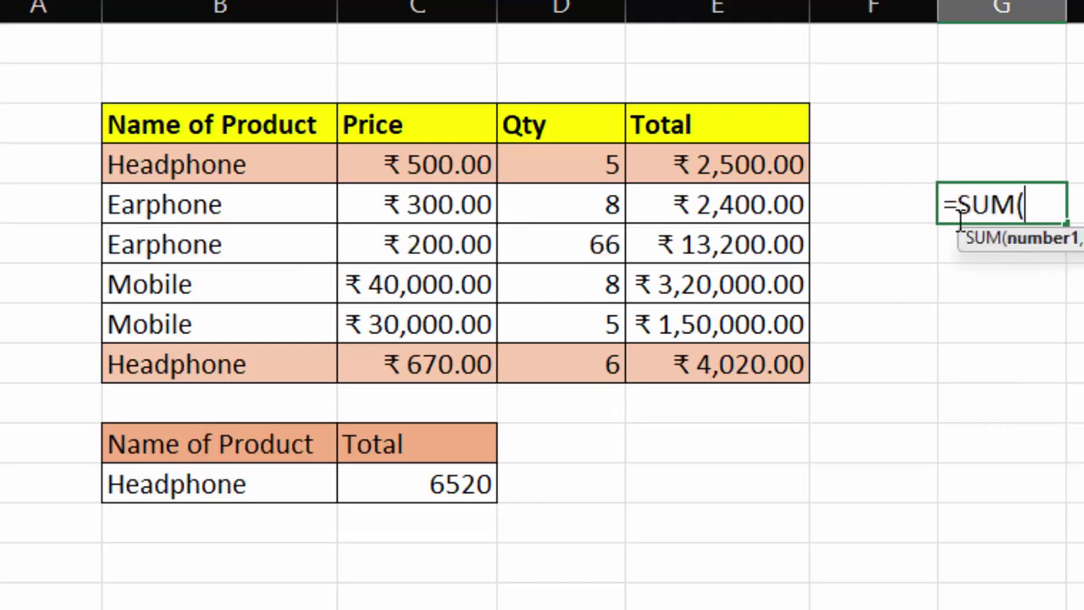
{"action": "left_click", "coordinate": [775, 176]}
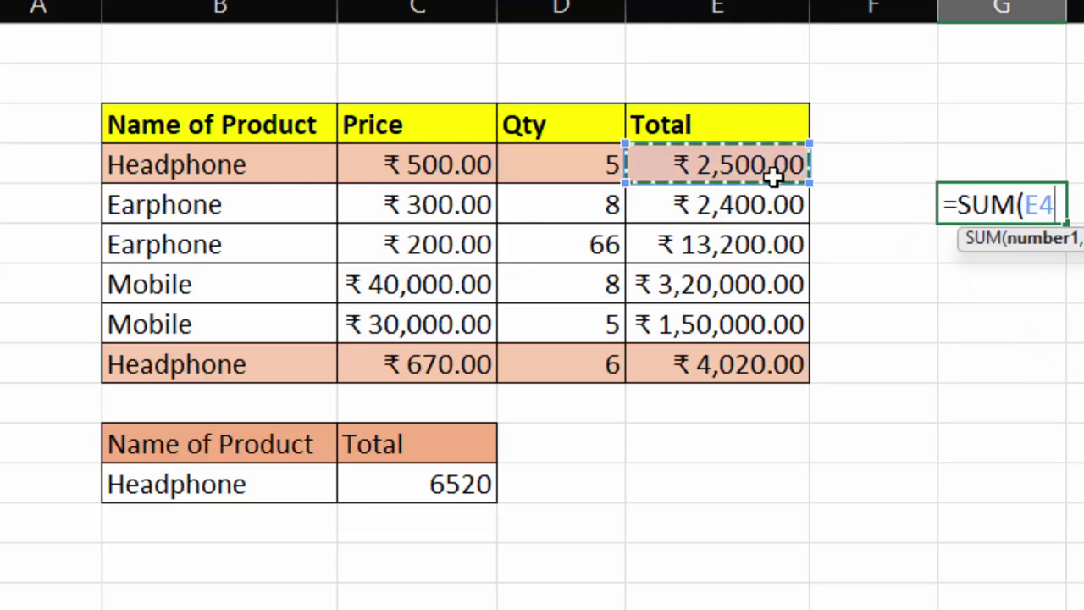
{"action": "key", "text": "BackSpace"}
{"action": "key", "text": "BackSpace"}
{"action": "key", "text": "BackSpace"}
{"action": "key", "text": "BackSpace"}
{"action": "key", "text": "BackSpace"}
{"action": "key", "text": "BackSpace"}
{"action": "left_click", "coordinate": [775, 177]}
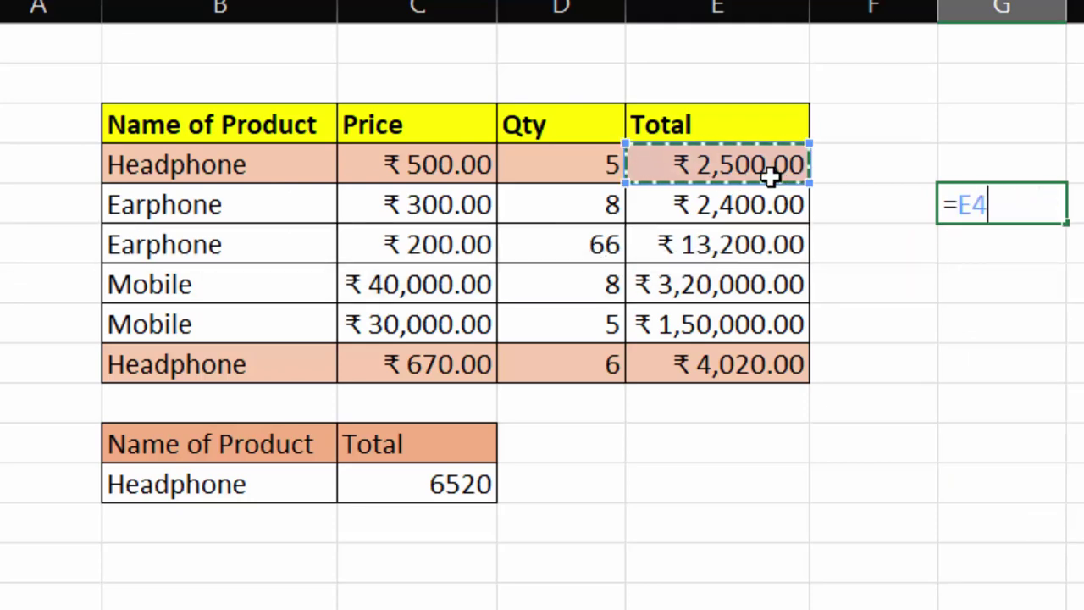
{"action": "type", "text": "+"}
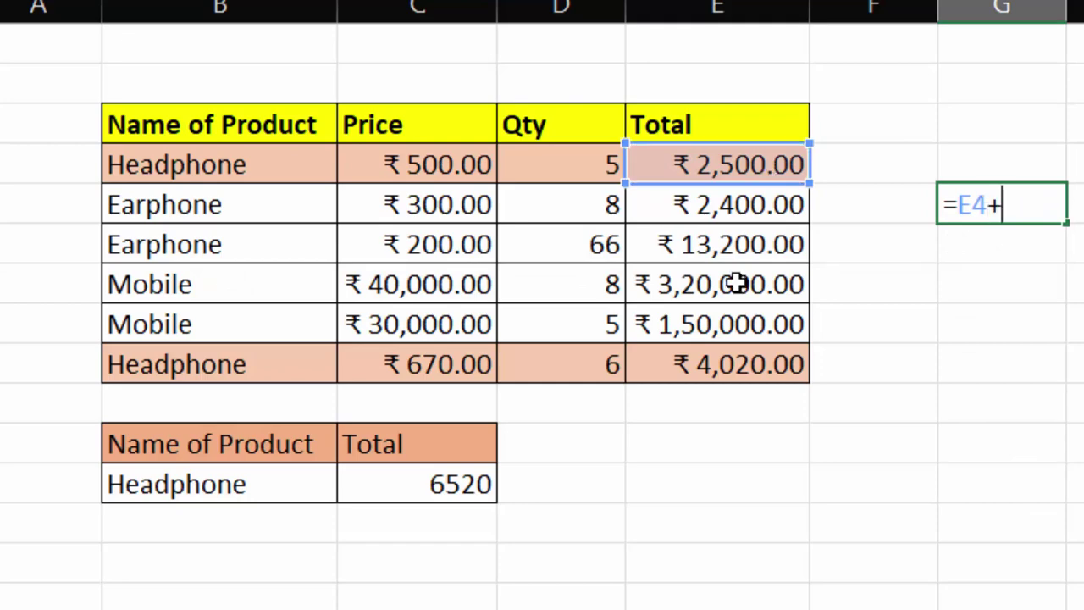
{"action": "left_click", "coordinate": [733, 357]}
{"action": "key", "text": "Return"}
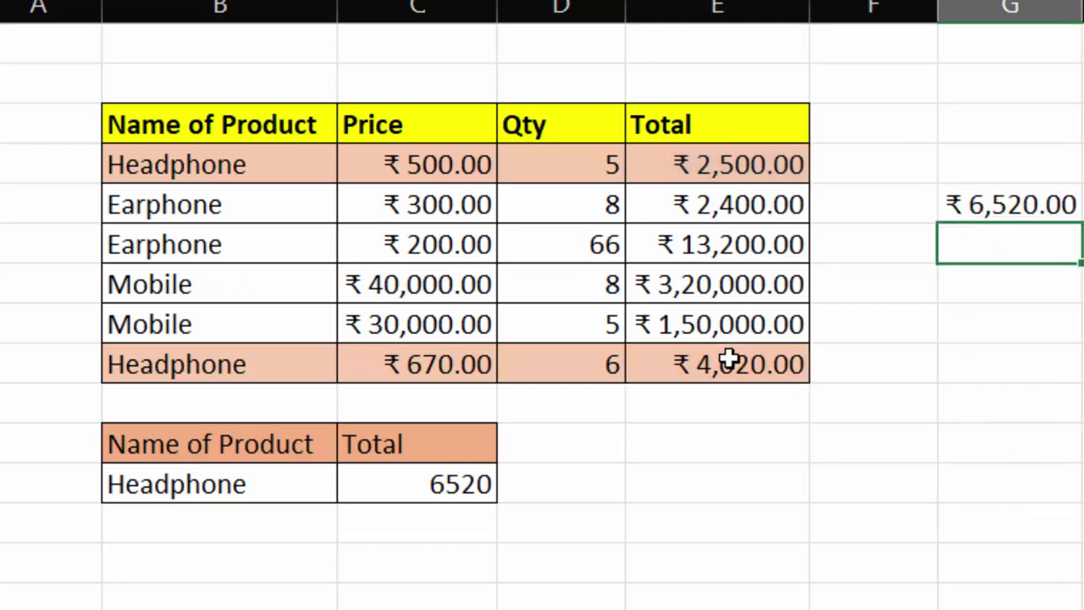
{"action": "left_click", "coordinate": [1009, 204]}
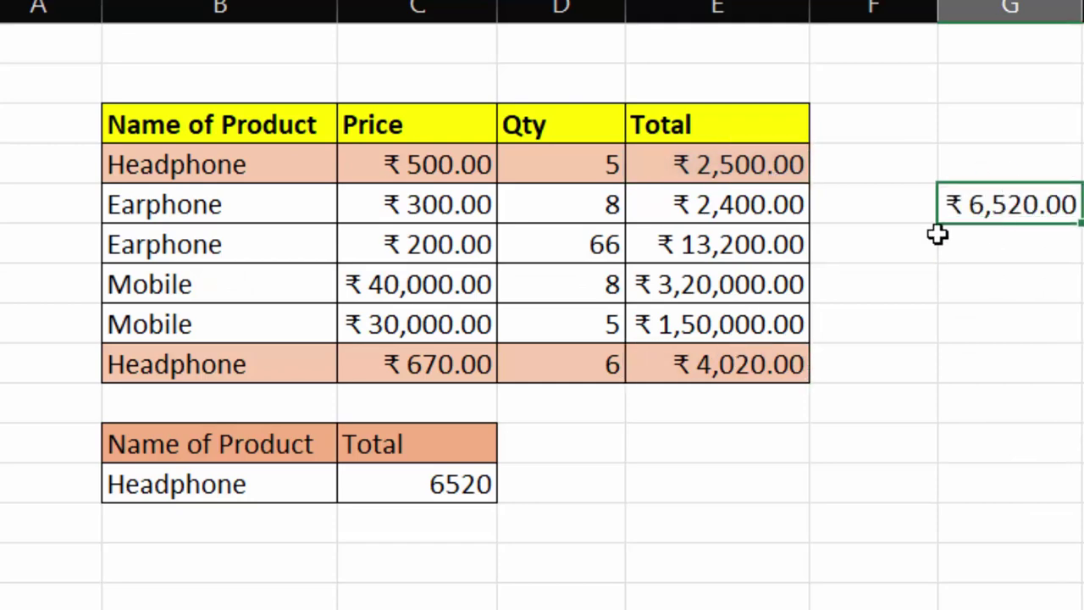
Switch the criterion to Earphone and confirm its 15600 total with =13200+2400 in I4
{"action": "left_click", "coordinate": [286, 498]}
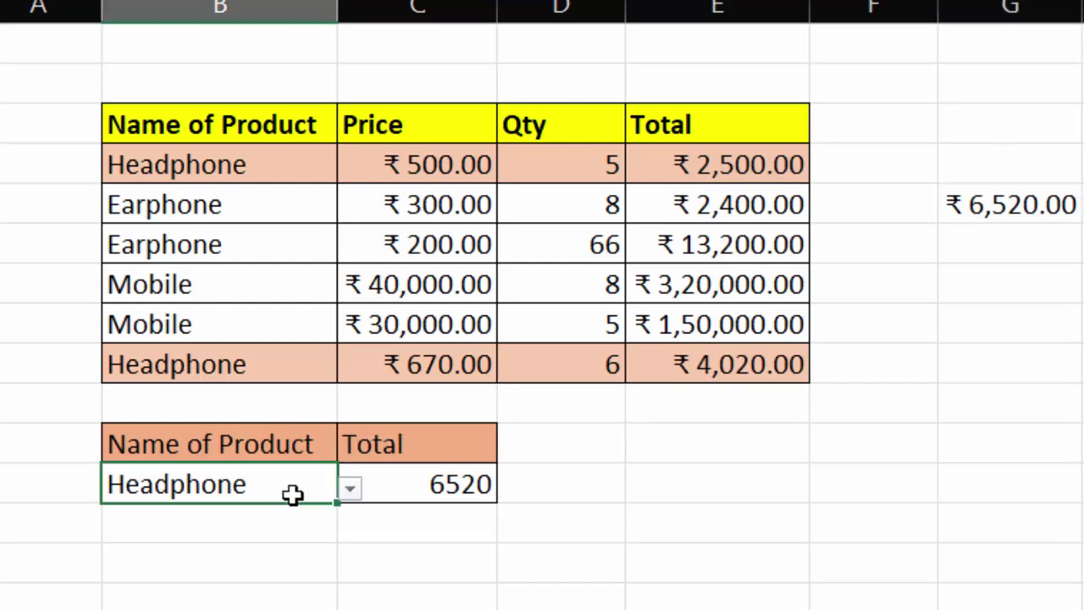
{"action": "left_click", "coordinate": [350, 492]}
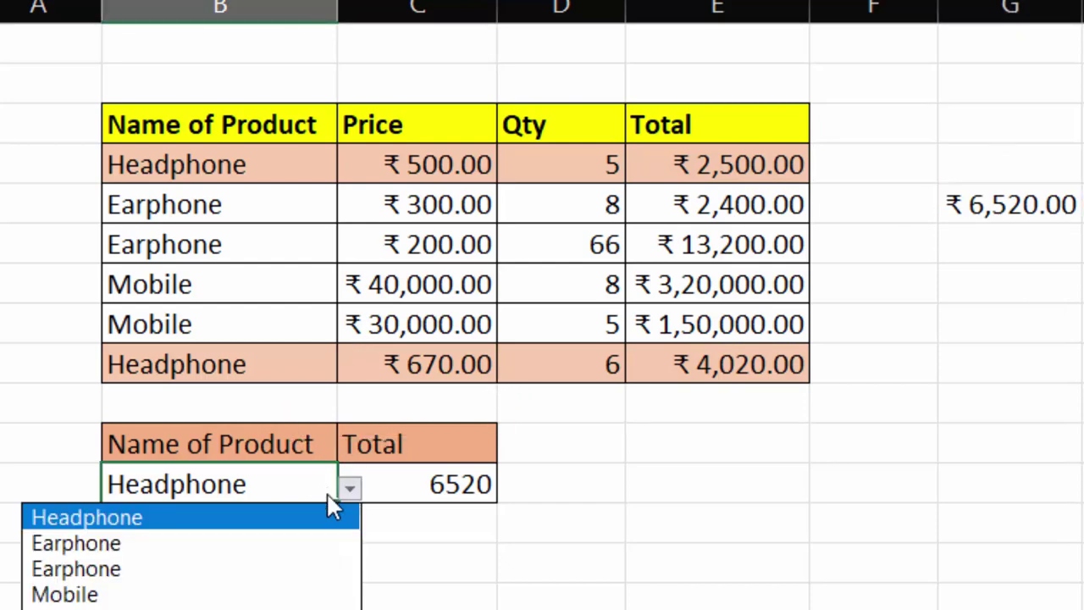
{"action": "key", "text": "Escape"}
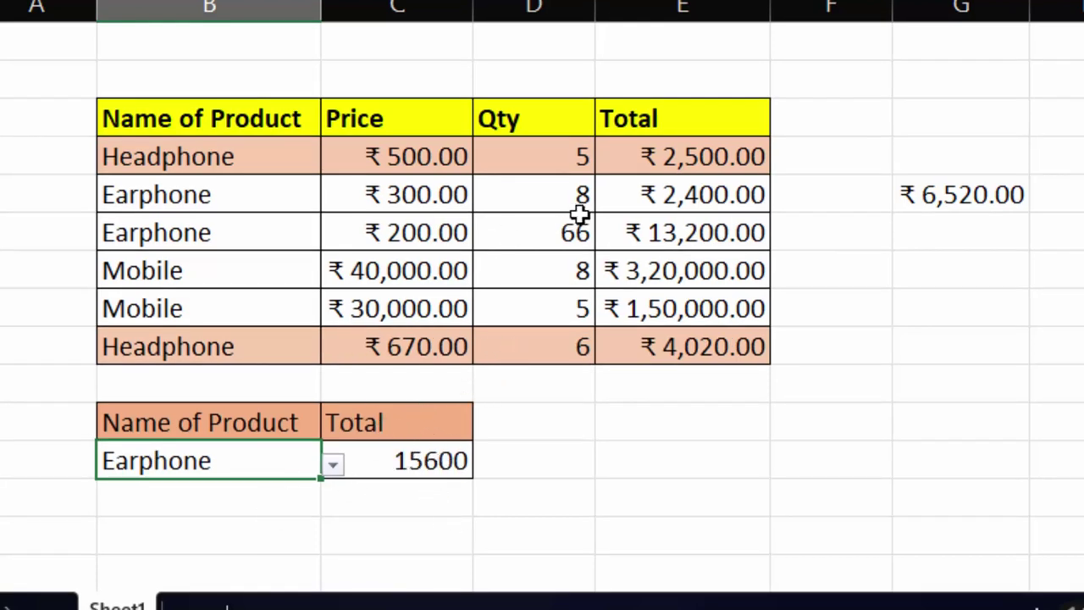
{"action": "left_click", "coordinate": [676, 200]}
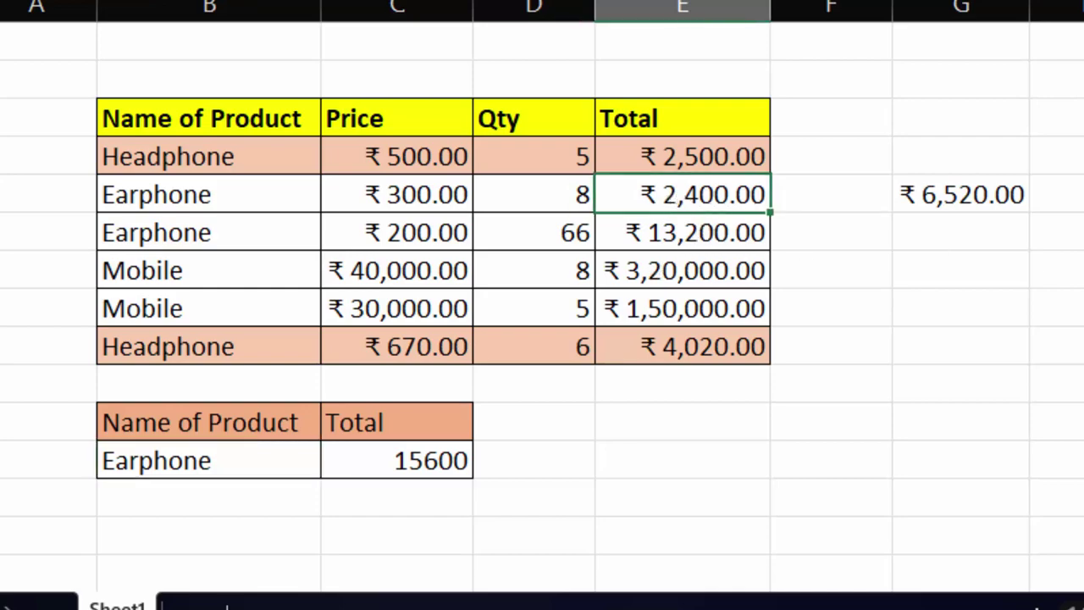
{"action": "left_click", "coordinate": [1008, 234]}
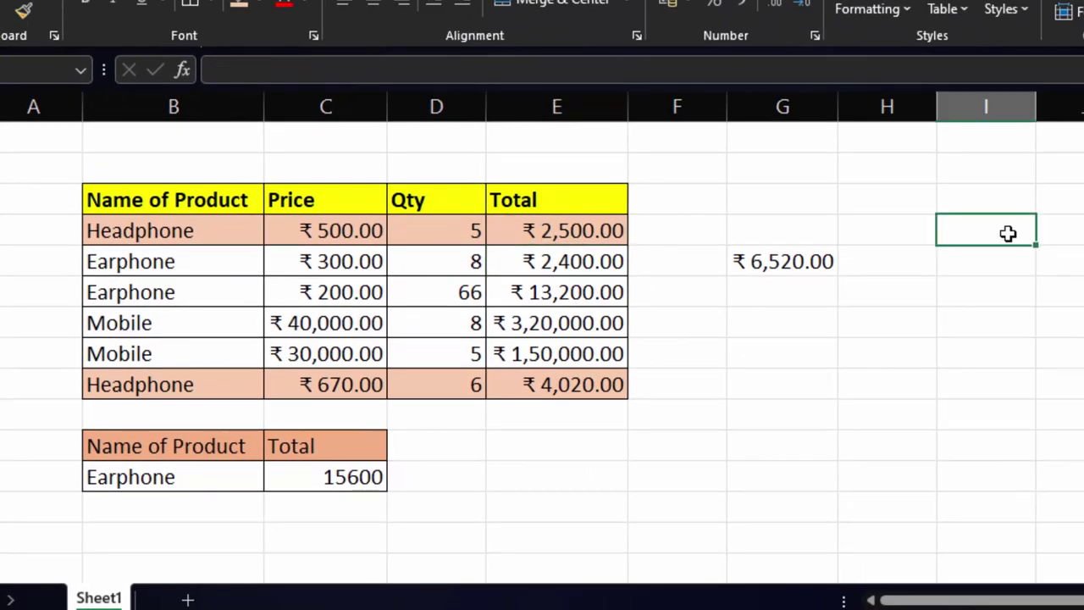
{"action": "type", "text": "1"}
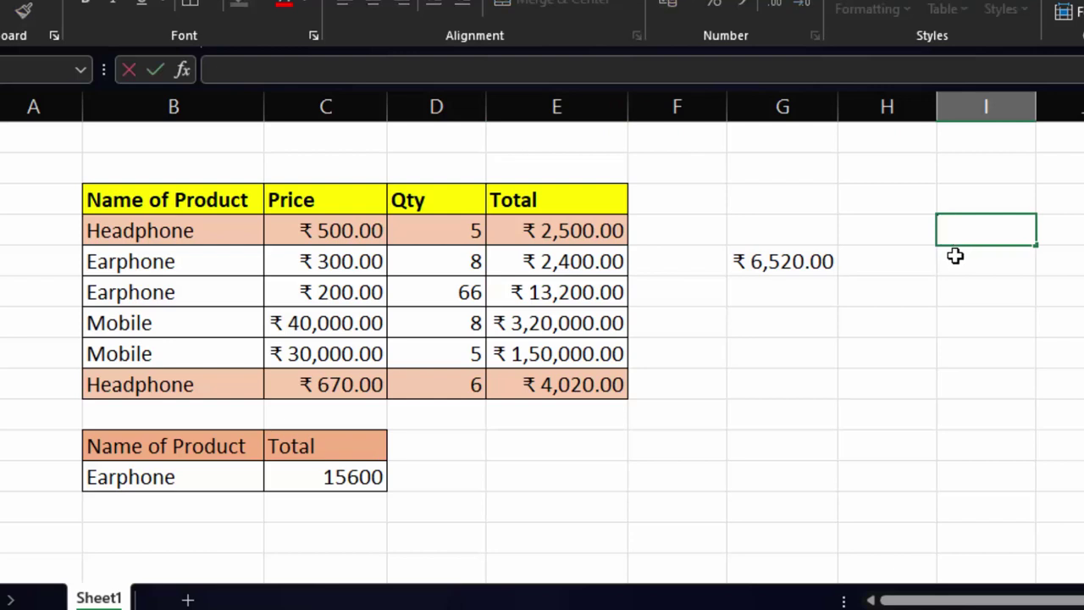
{"action": "type", "text": "-=13200+2400"}
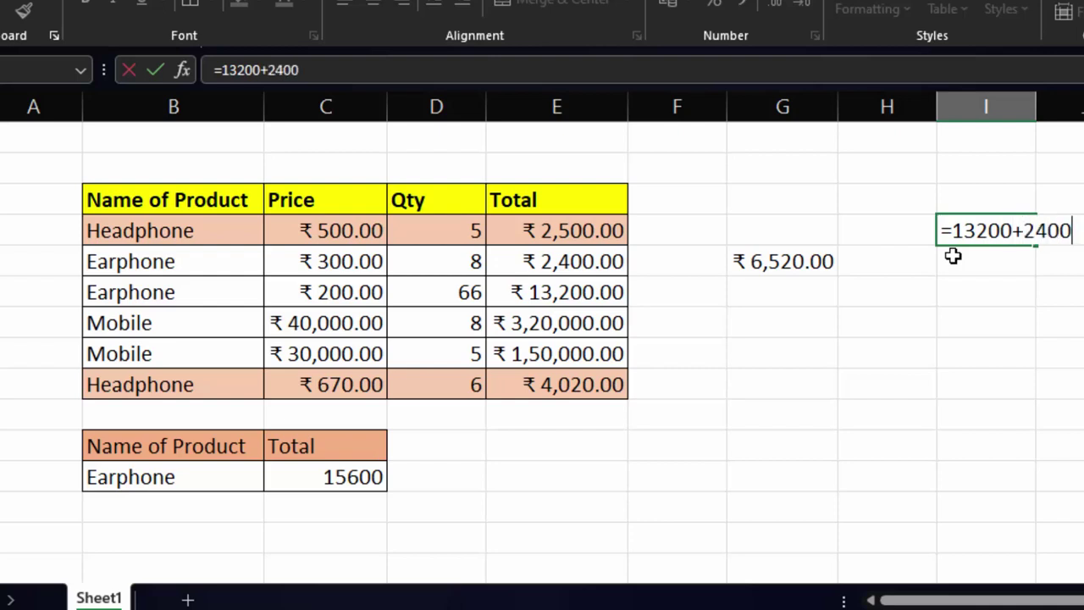
{"action": "key", "text": "Return"}
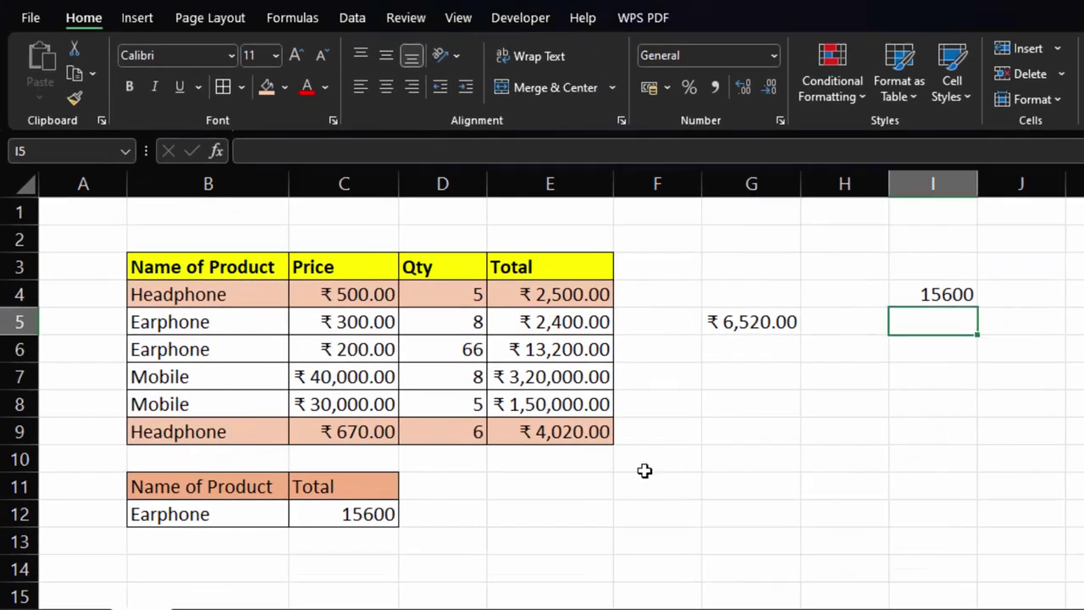
Choose Mobile as the product criterion, giving a DSUM total of 470000
{"action": "left_click", "coordinate": [222, 519]}
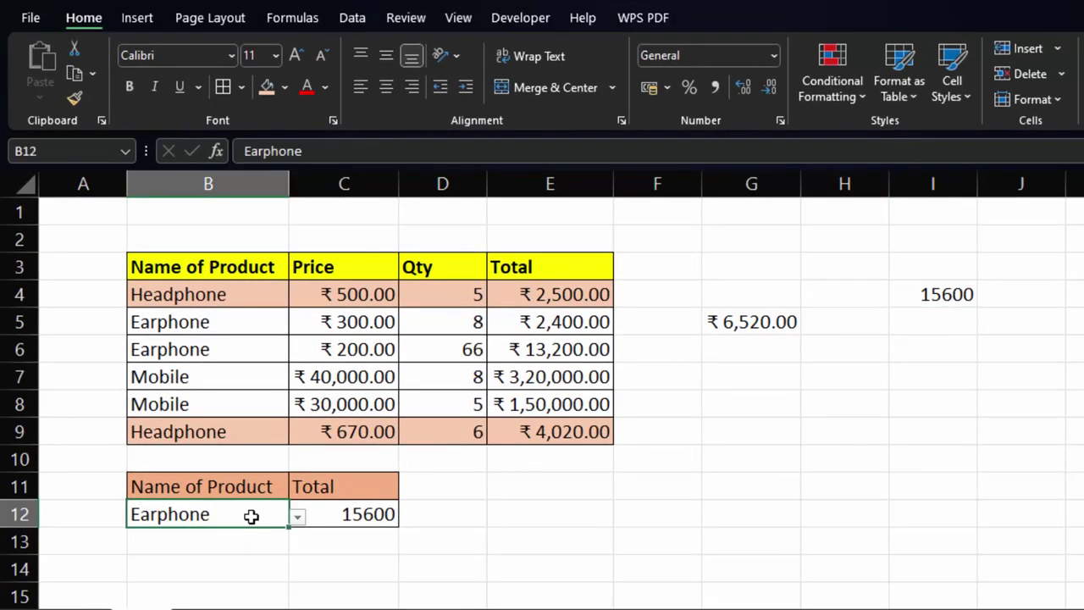
{"action": "left_click", "coordinate": [297, 524]}
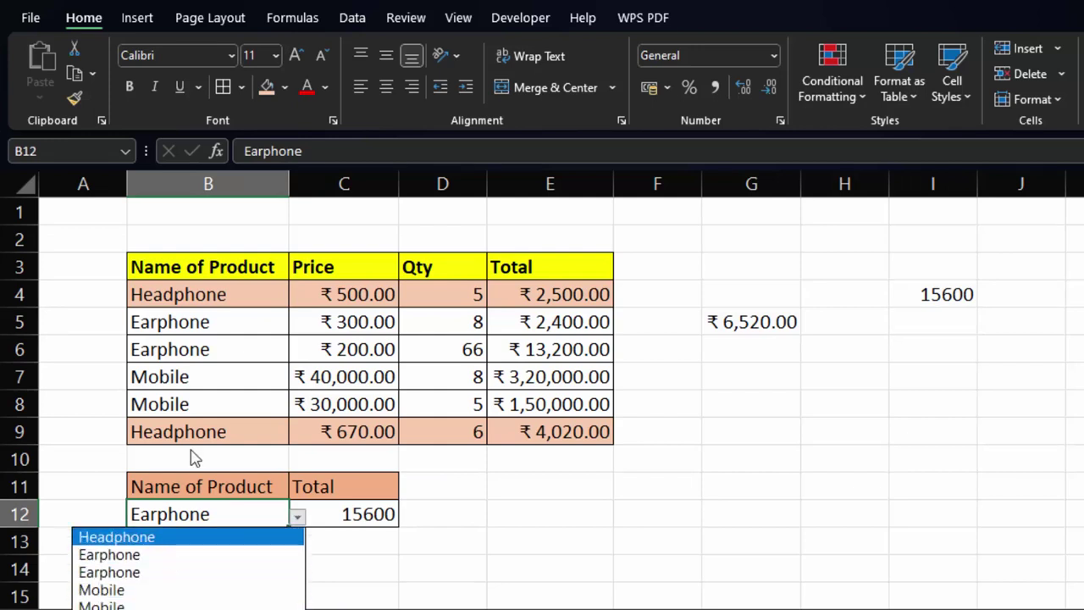
{"action": "left_click", "coordinate": [208, 589]}
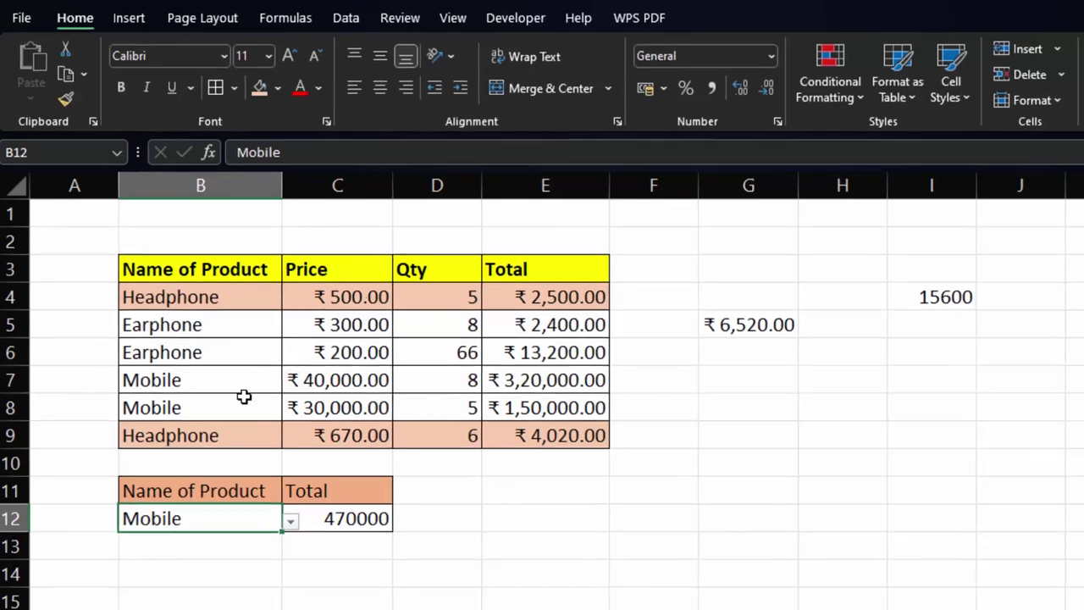
Highlight both Mobile rows B7:E8 with yellow fill and red text
{"action": "left_click_drag", "start_coordinate": [259, 424], "coordinate": [484, 447]}
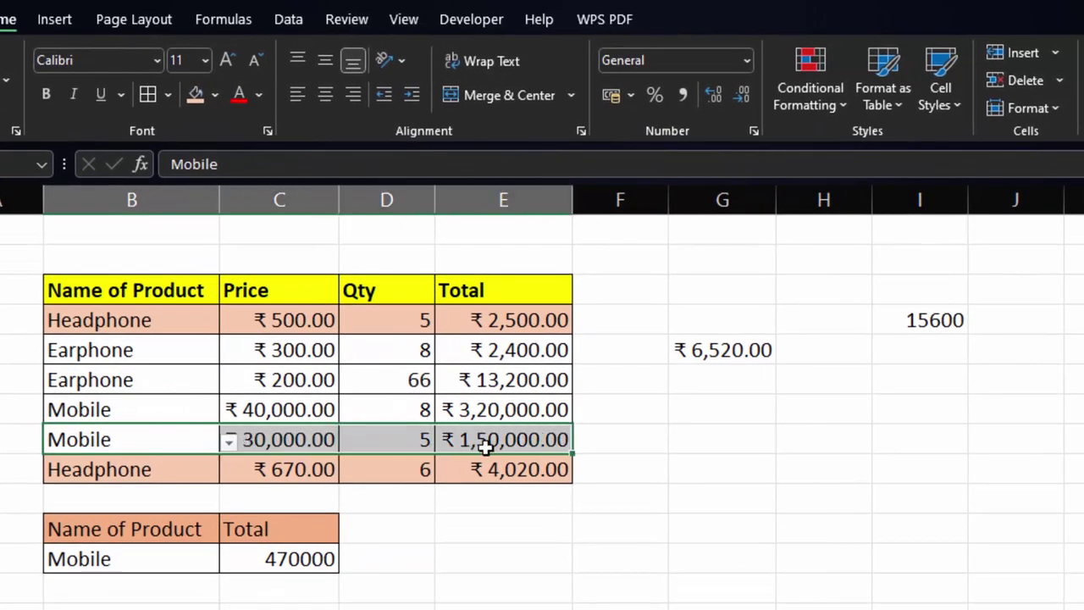
{"action": "left_click", "coordinate": [216, 95]}
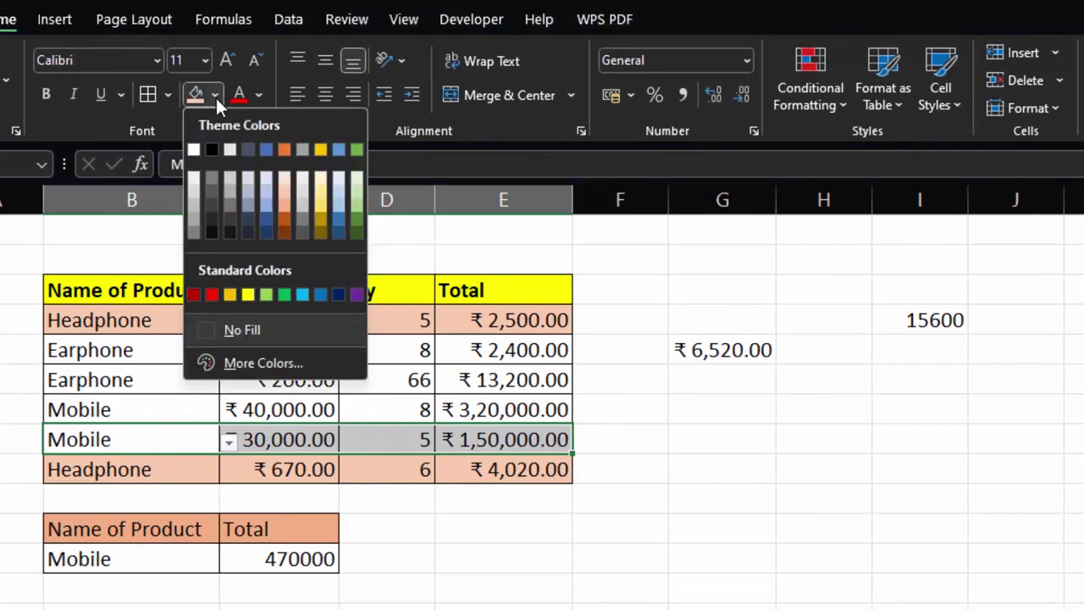
{"action": "left_click", "coordinate": [249, 295]}
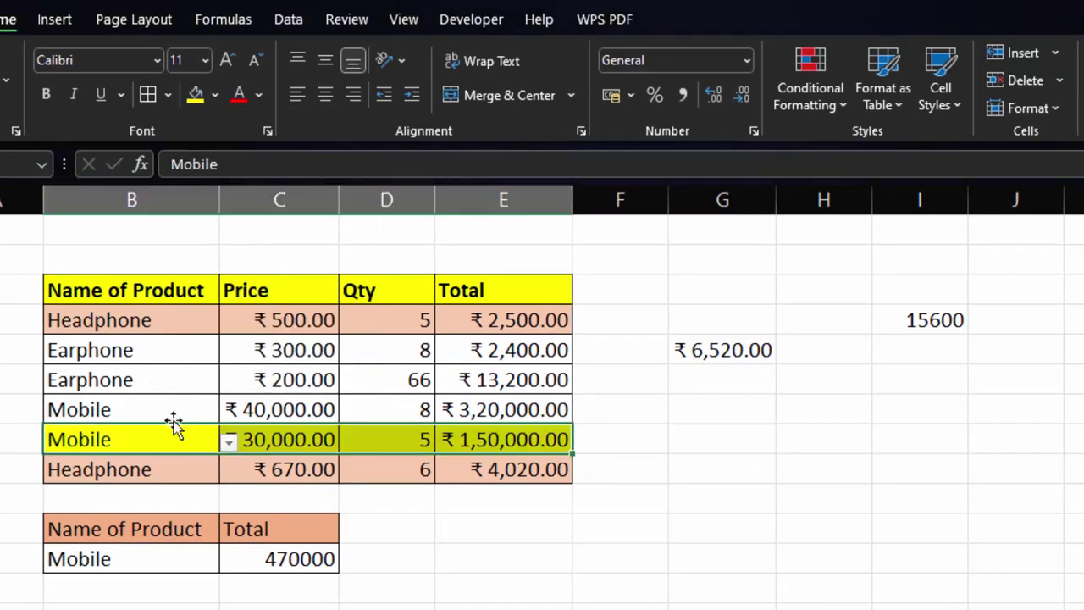
{"action": "left_click_drag", "start_coordinate": [125, 407], "coordinate": [470, 410]}
{"action": "left_click", "coordinate": [195, 93]}
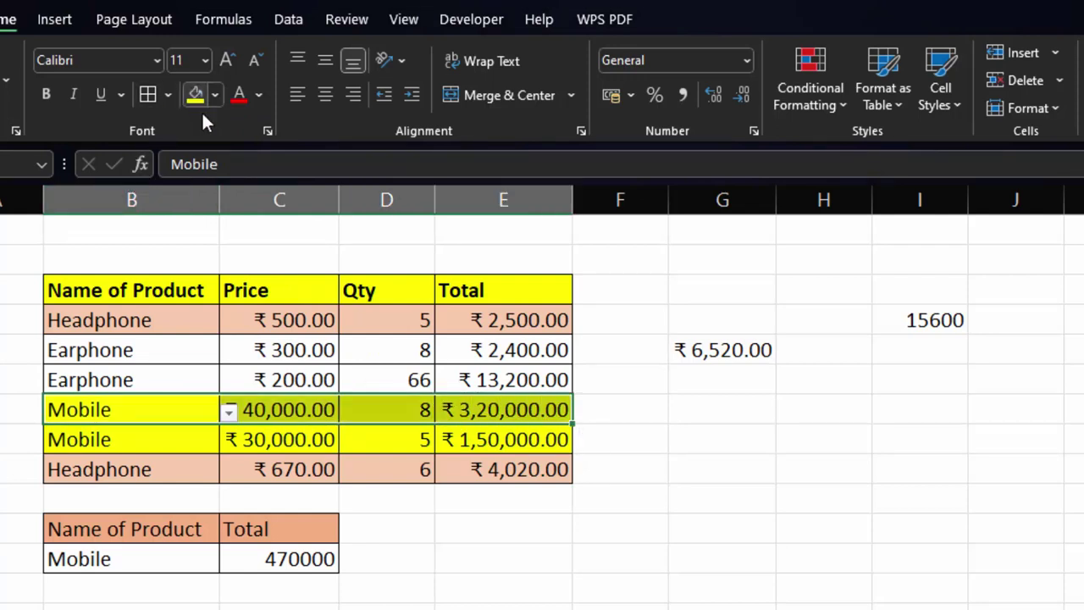
{"action": "mouse_move", "coordinate": [169, 411]}
{"action": "left_mouse_down"}
{"action": "mouse_move", "coordinate": [284, 410]}
{"action": "mouse_move", "coordinate": [515, 436]}
{"action": "left_mouse_up"}
{"action": "left_click", "coordinate": [239, 94]}
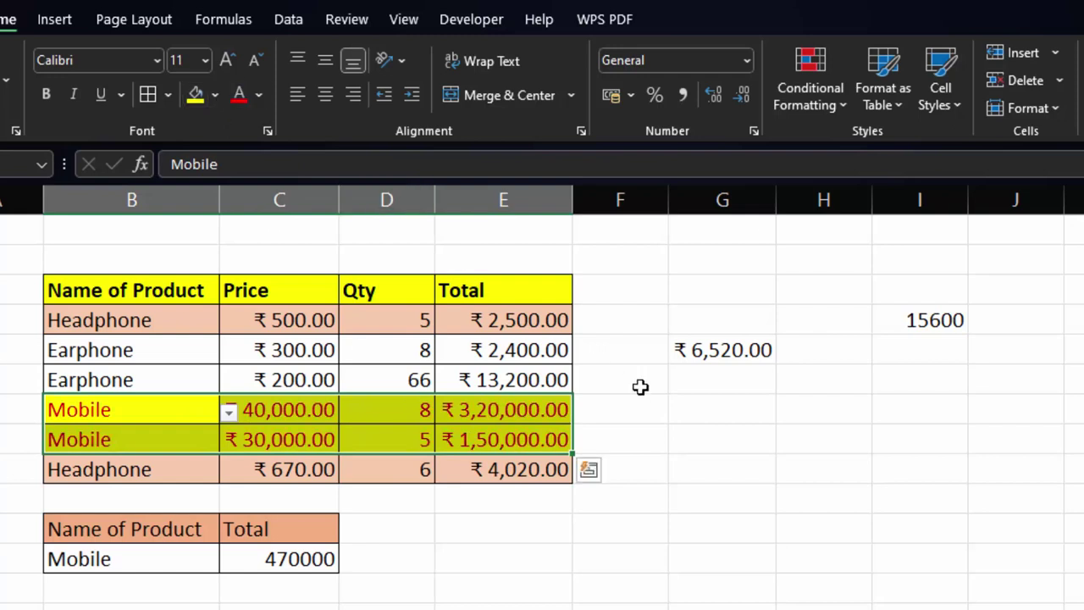
Enter =E7+E8 in G7 to verify the Mobile total of ₹4,70,000.00
{"action": "left_click", "coordinate": [721, 406]}
{"action": "type", "text": "="}
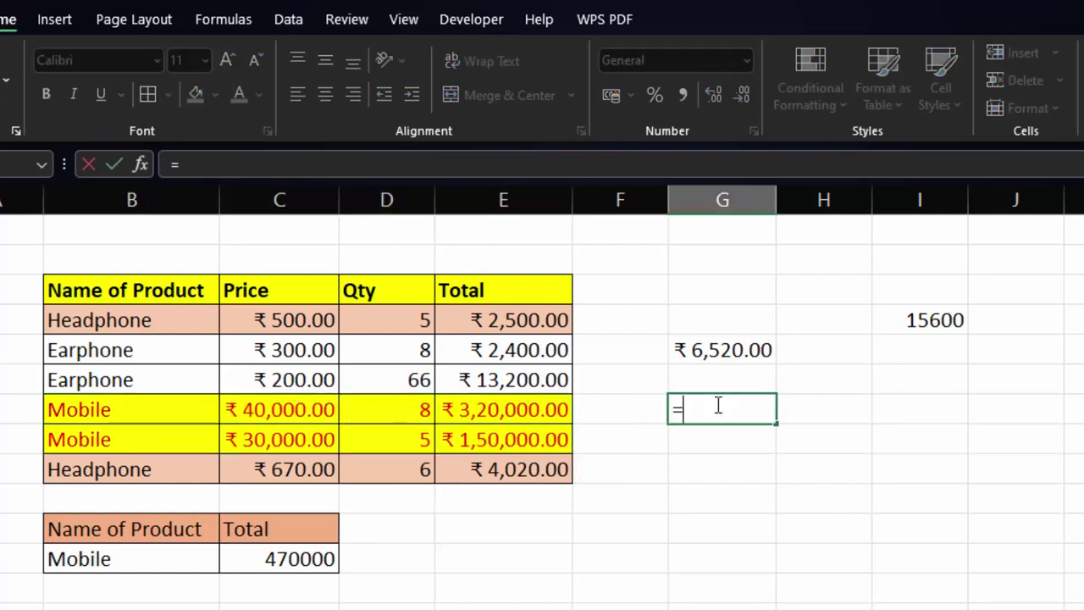
{"action": "left_click", "coordinate": [522, 413]}
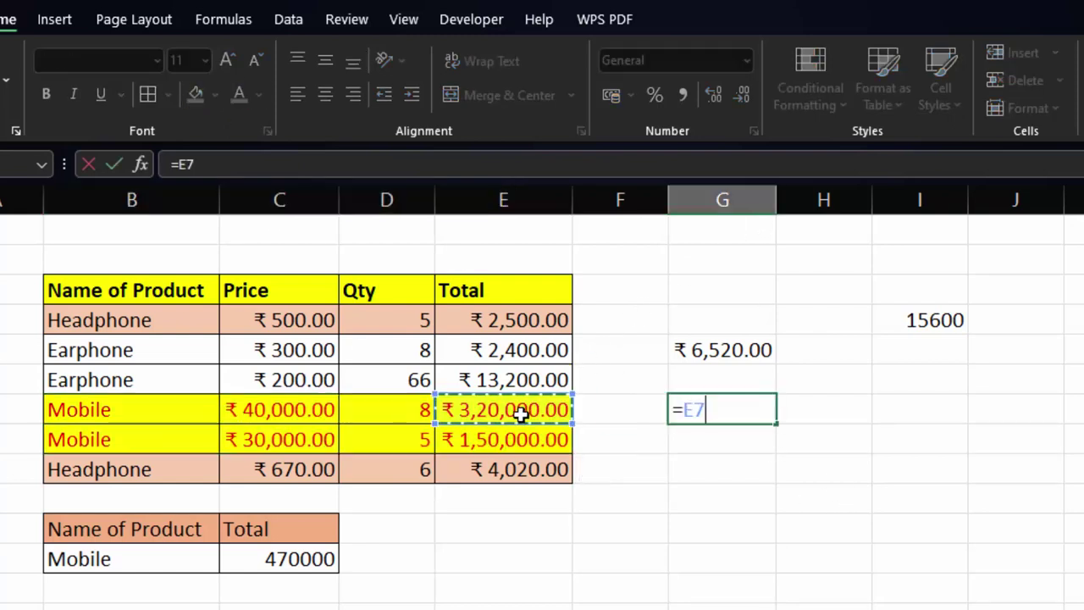
{"action": "type", "text": "+"}
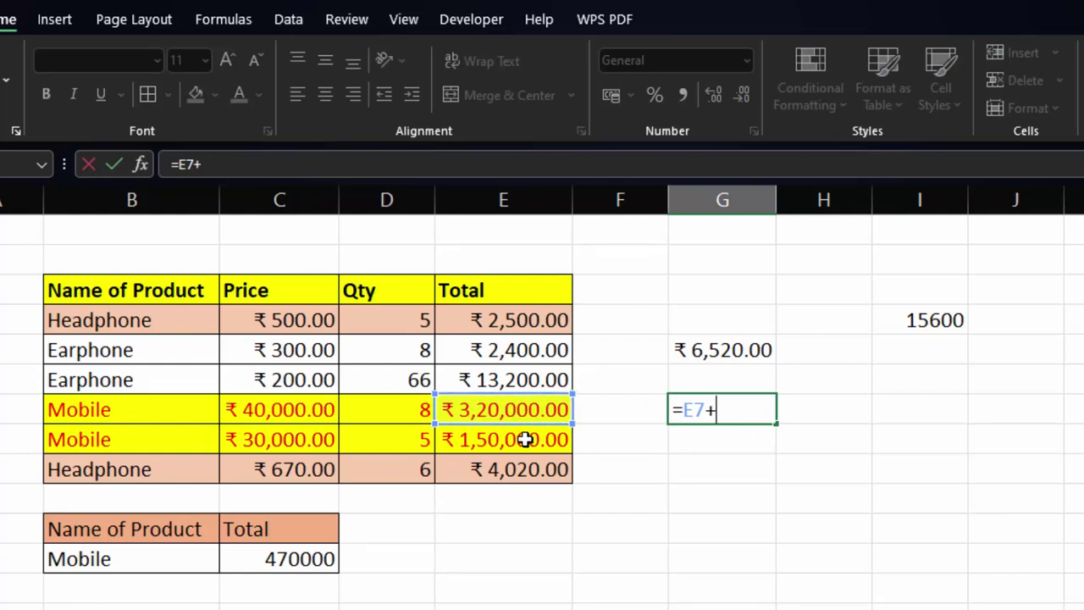
{"action": "left_click", "coordinate": [524, 440]}
{"action": "key", "text": "Return"}
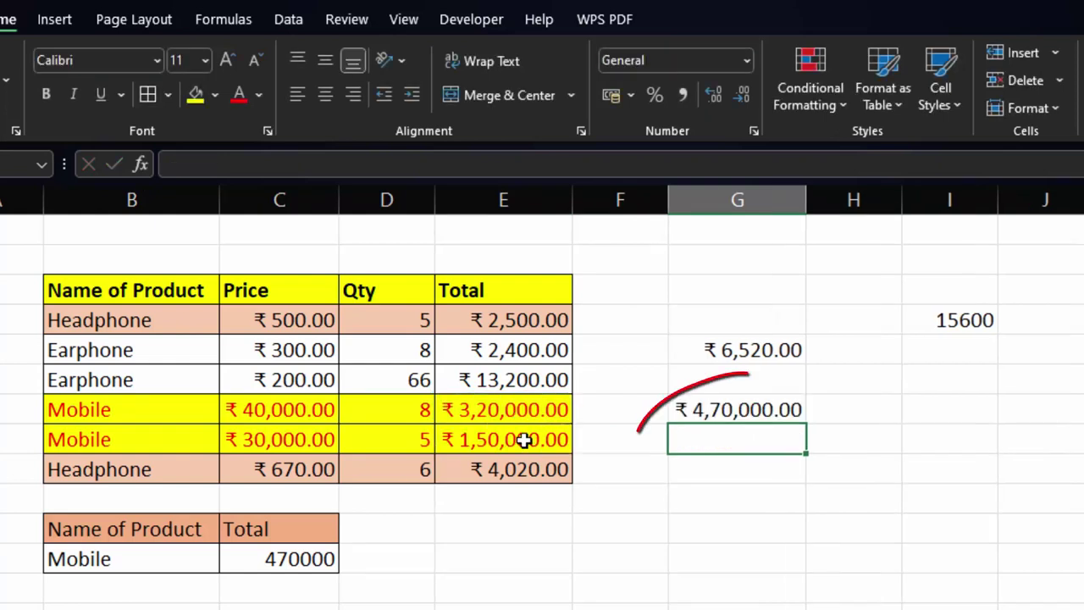